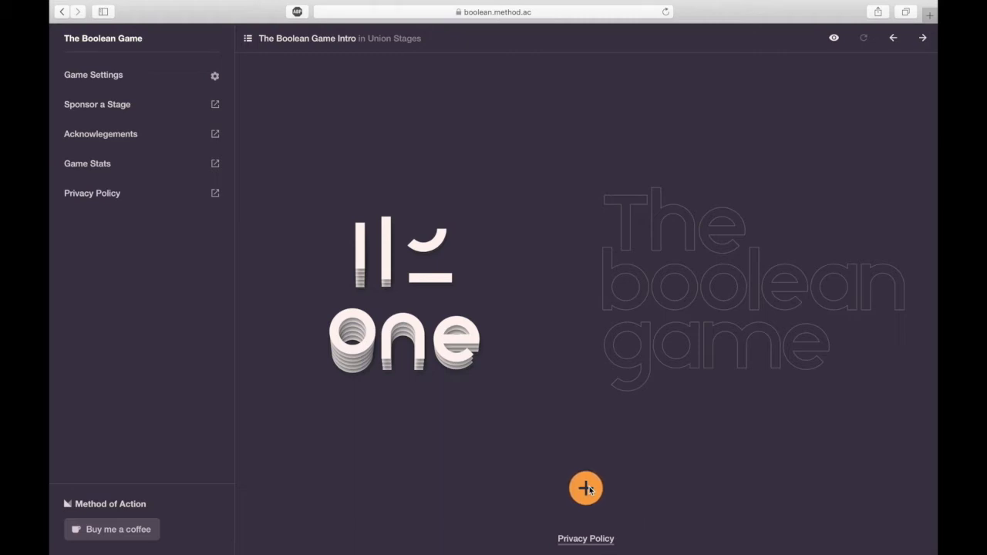
Start the intro and union the title letters into a single shape.
left_click(587, 489)
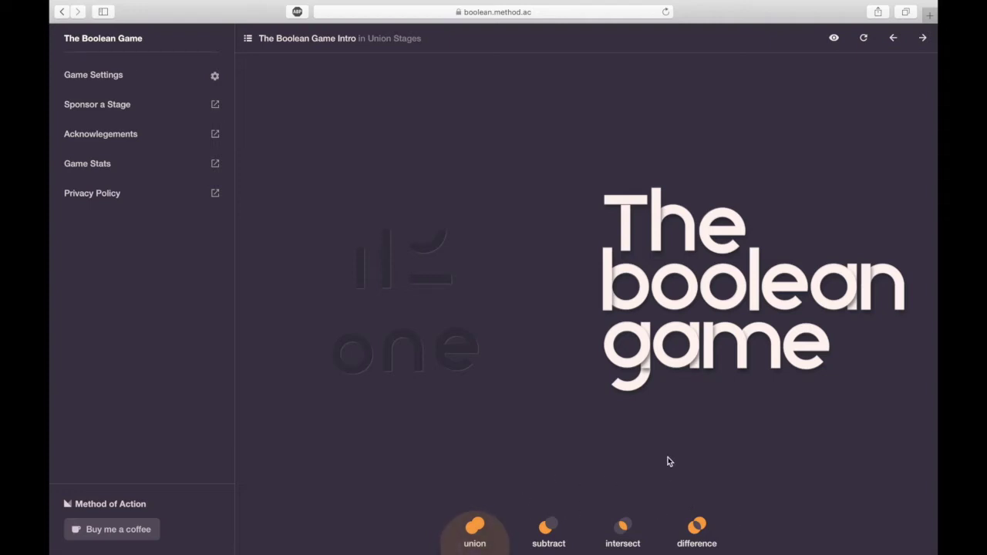
left_click(474, 532)
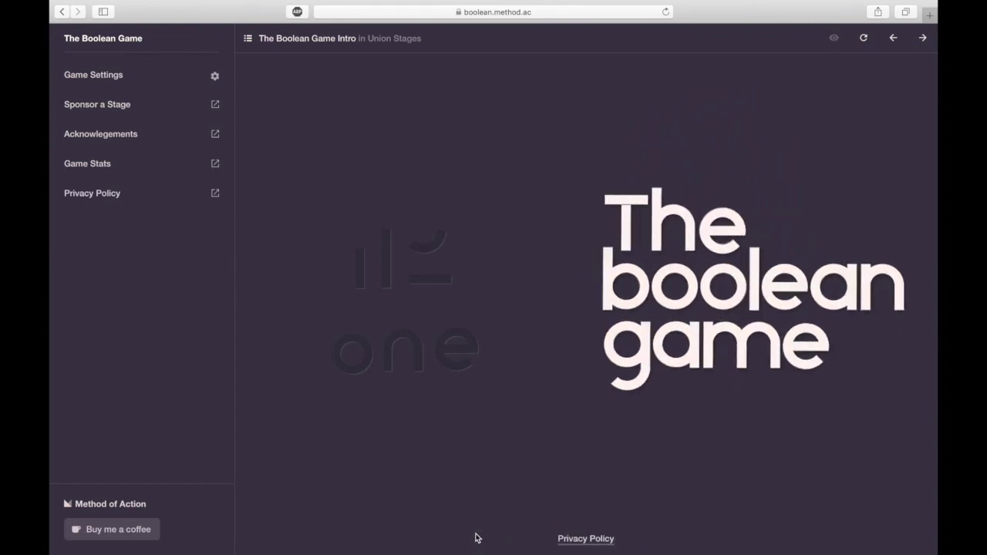
Place the square and triangle on the speaker outline and union them.
left_click(659, 528)
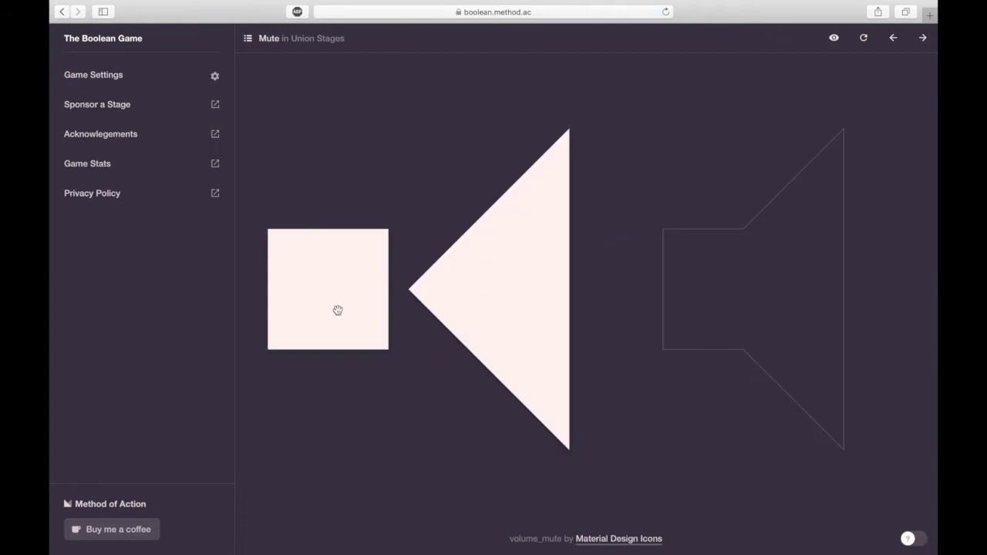
left_click_drag(338, 304, 758, 321)
left_click_drag(522, 276, 784, 280)
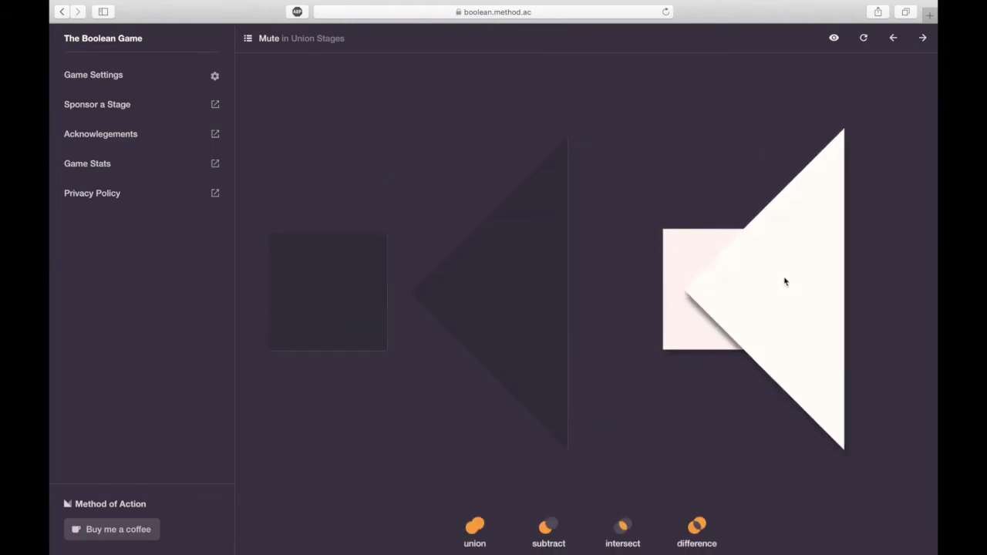
left_click(476, 528)
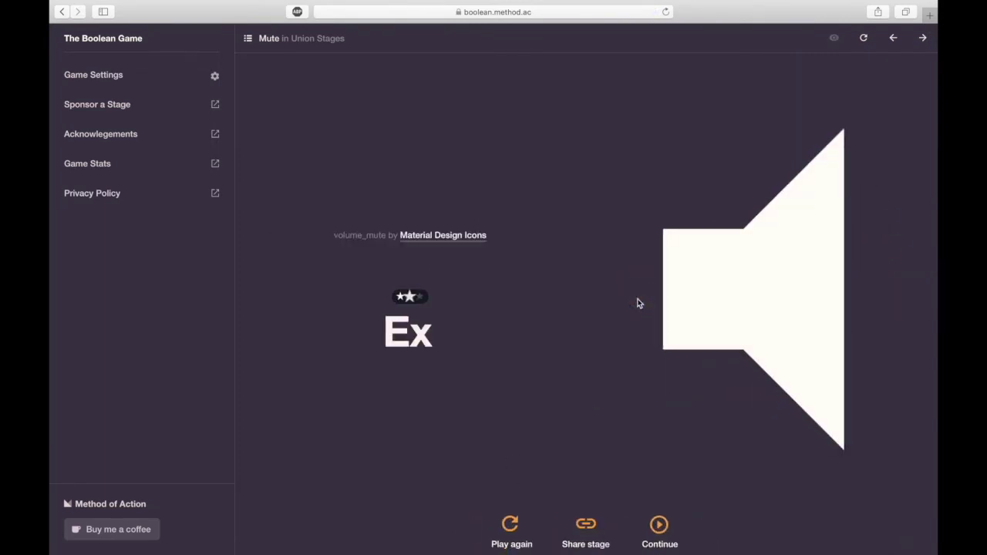
Place the pill, big circle and small circle on the cloud outline, union them, and dismiss the tip.
left_click(659, 526)
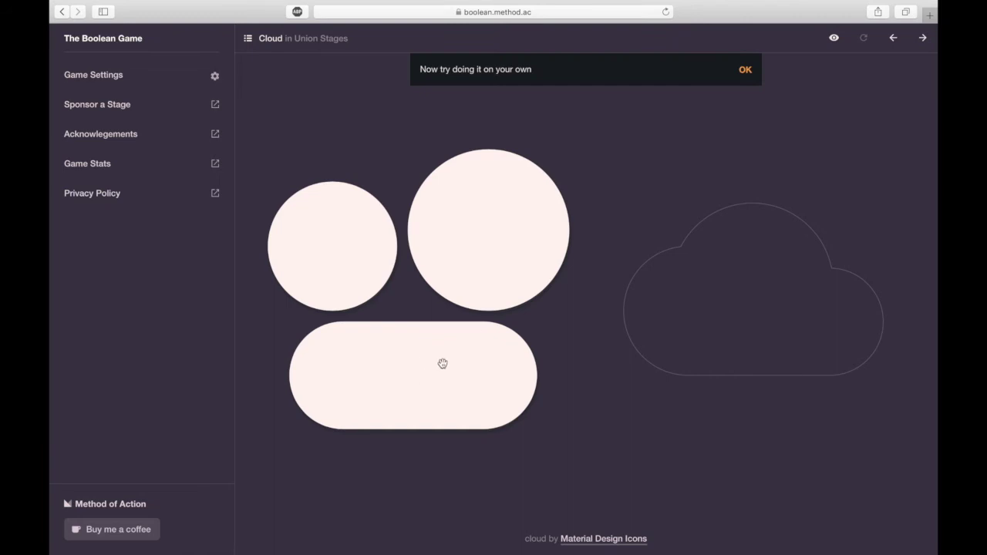
left_click_drag(443, 363, 782, 342)
left_click_drag(524, 244, 748, 286)
left_click_drag(342, 252, 690, 311)
left_click(476, 528)
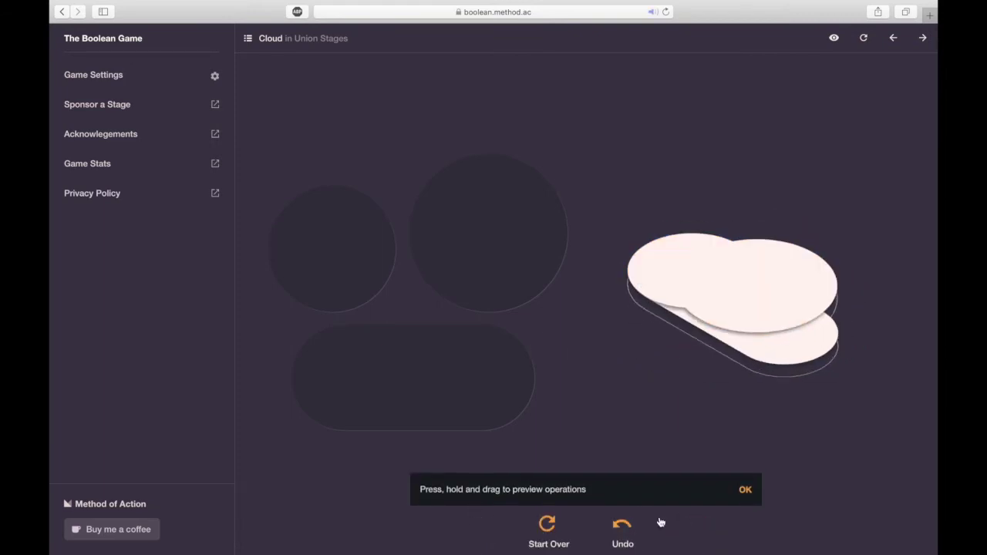
left_click(742, 492)
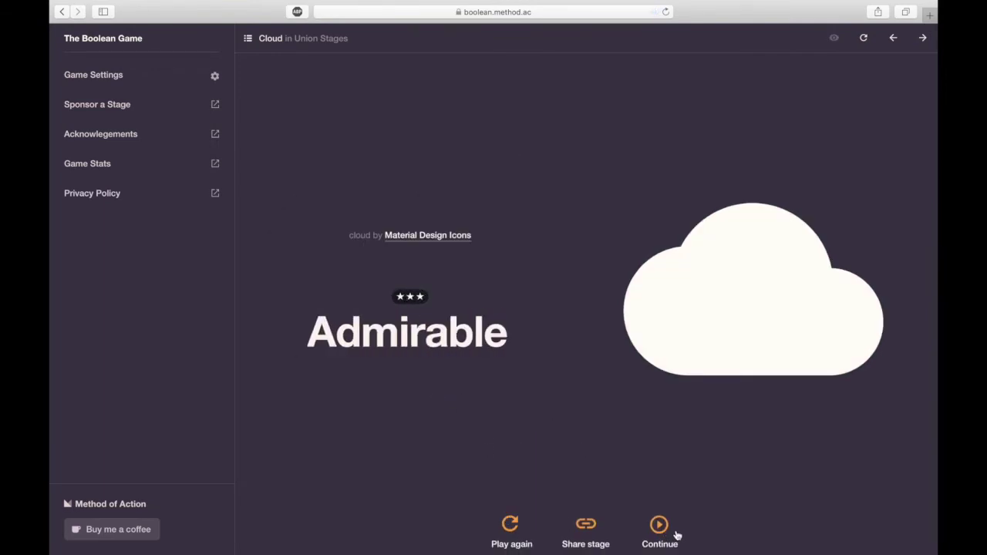
Copy the circle, set both circles on the moon outline, and subtract one into a crescent.
left_click(661, 525)
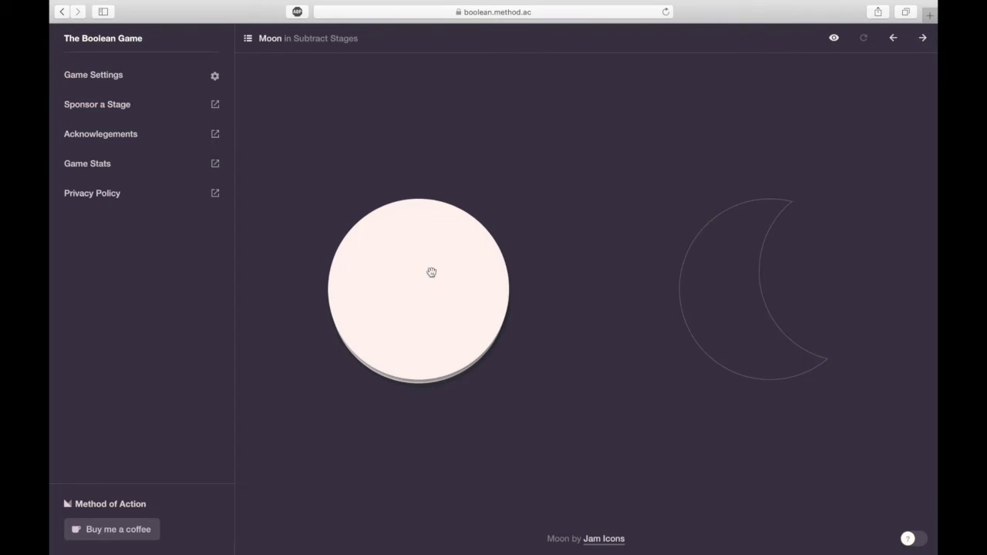
left_click_drag(429, 296, 471, 293)
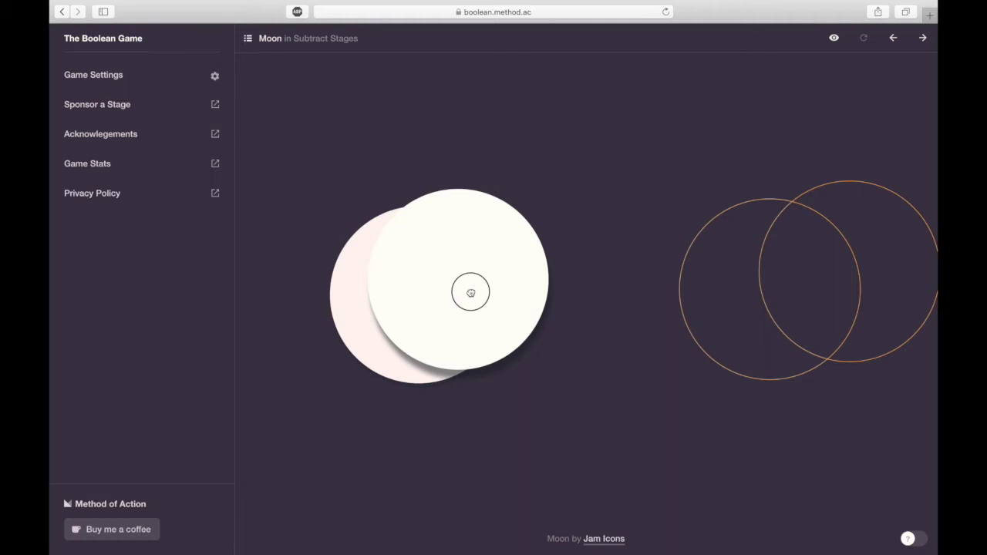
left_click_drag(470, 293, 762, 312)
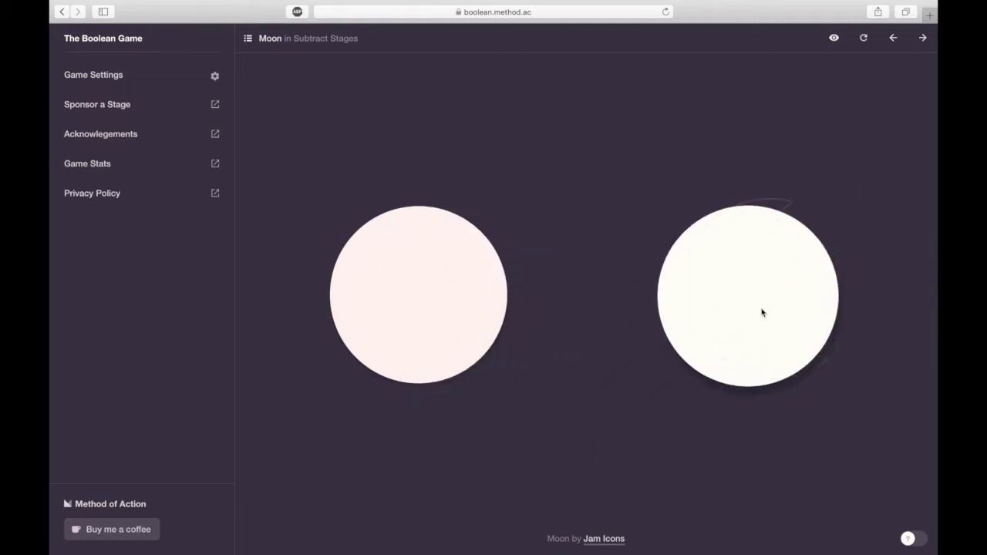
left_click_drag(425, 315, 825, 276)
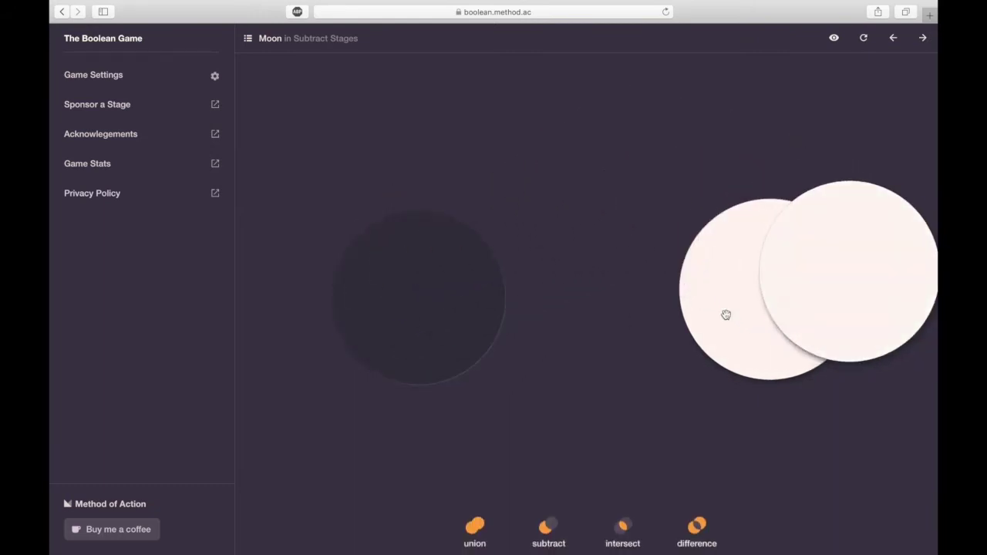
left_click(549, 531)
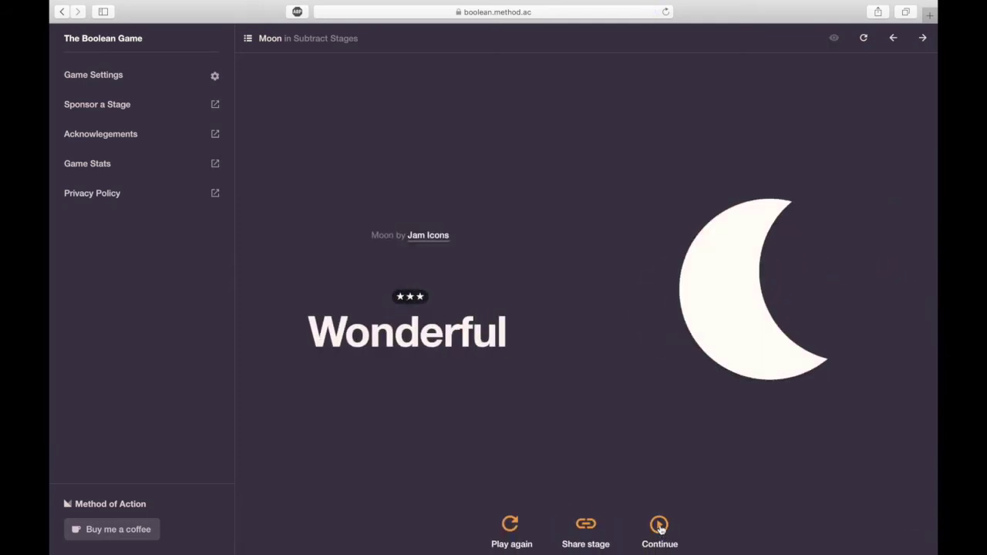
Place the rounded square and slot piece on the disk outline and subtract the slot.
left_click(659, 525)
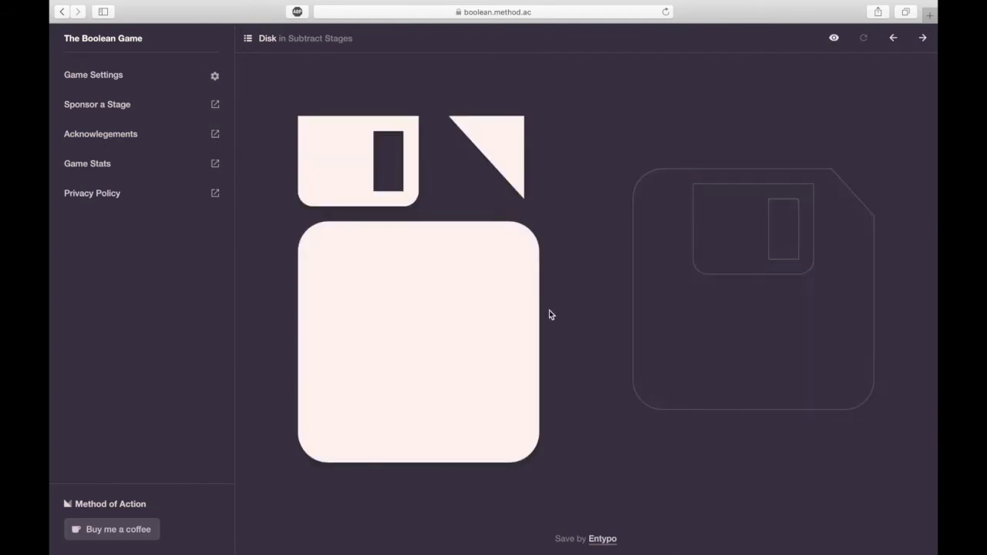
left_click_drag(388, 346, 745, 313)
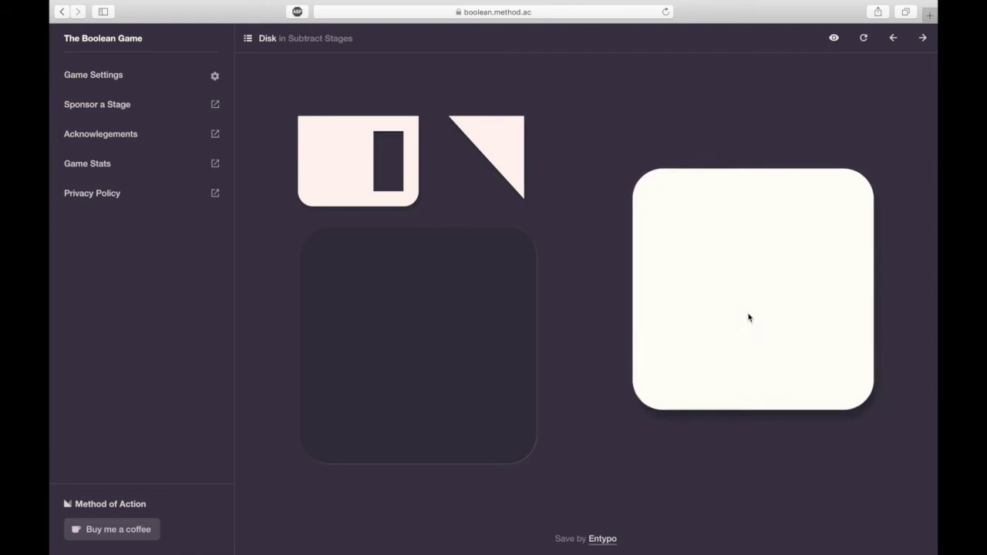
left_click_drag(344, 157, 748, 225)
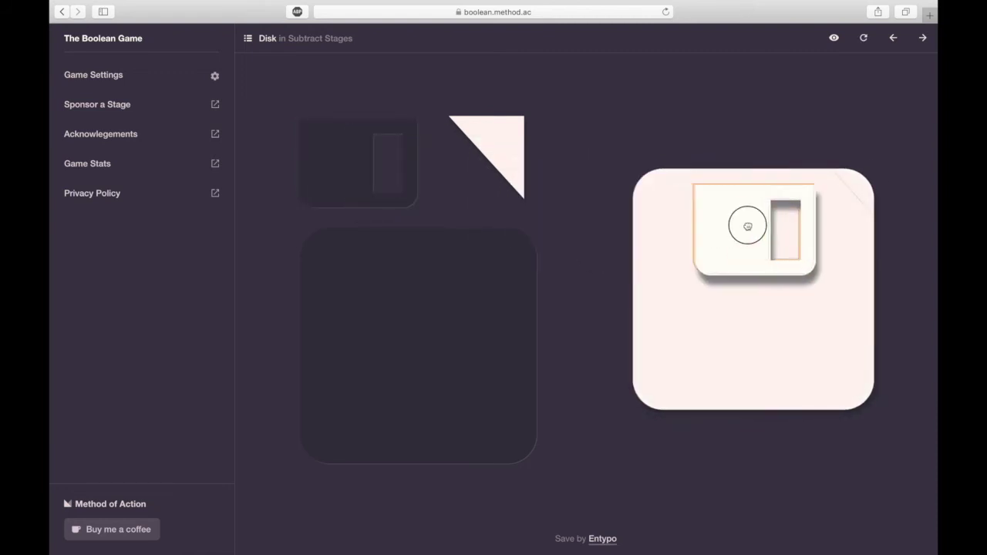
left_click(554, 527)
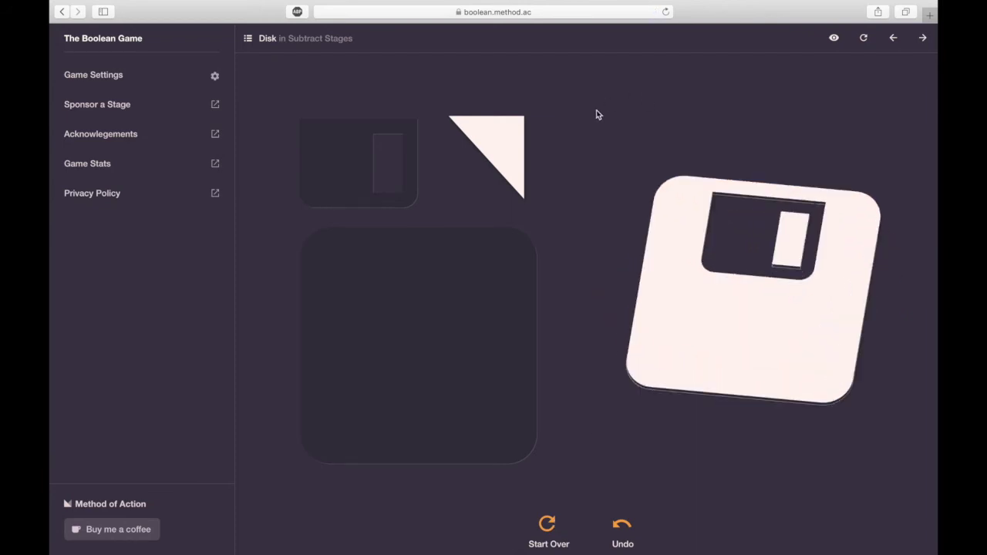
Cut the disk's top-right corner off with the triangle, then continue to Gamepad.
left_click_drag(502, 137, 880, 182)
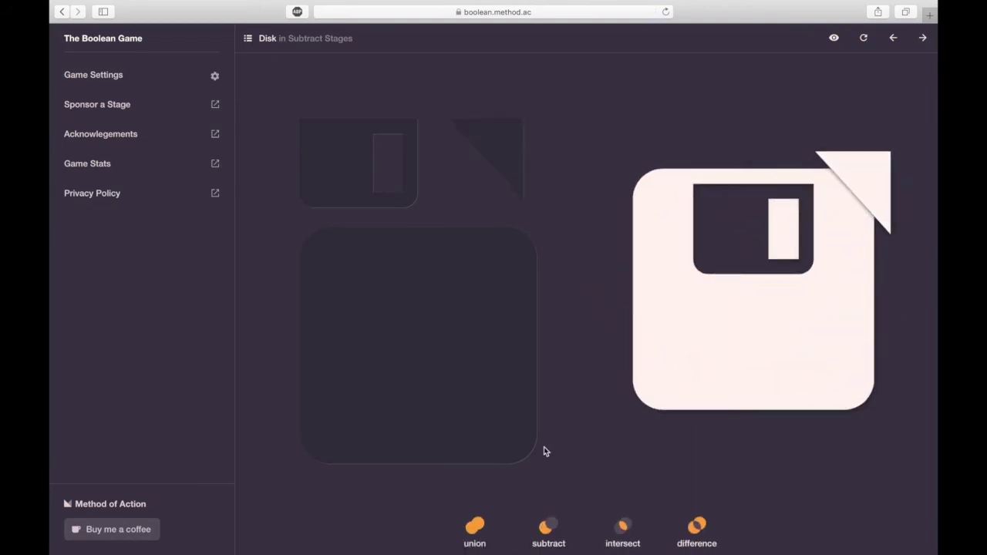
left_click(543, 526)
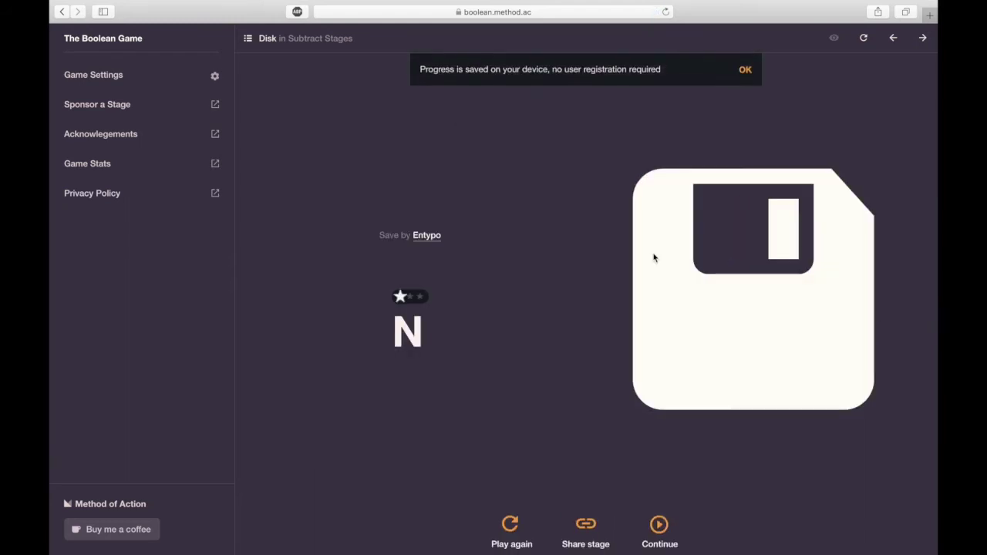
left_click(657, 525)
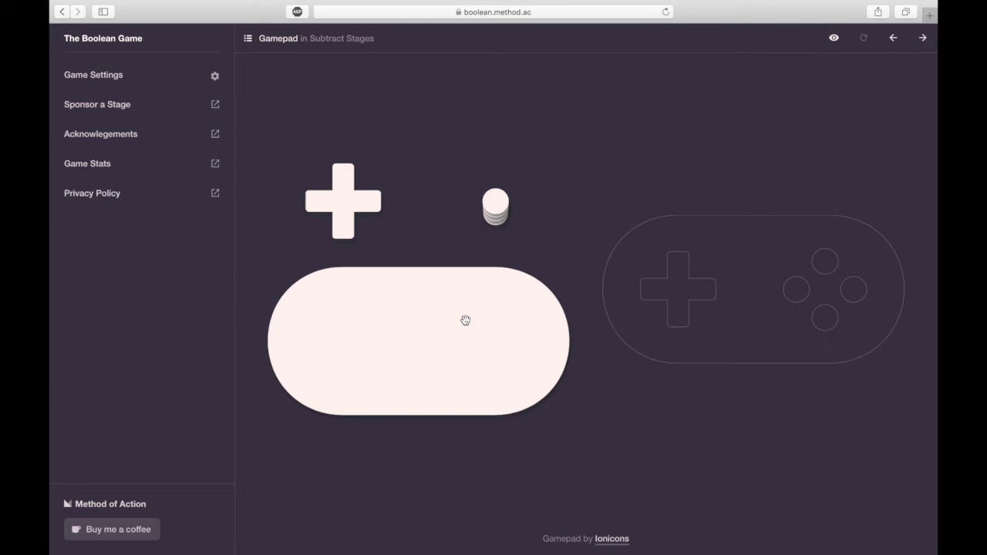
Place the pill, the plus and four button discs on the gamepad outline and subtract them.
left_click_drag(454, 355, 802, 313)
left_click_drag(365, 227, 683, 293)
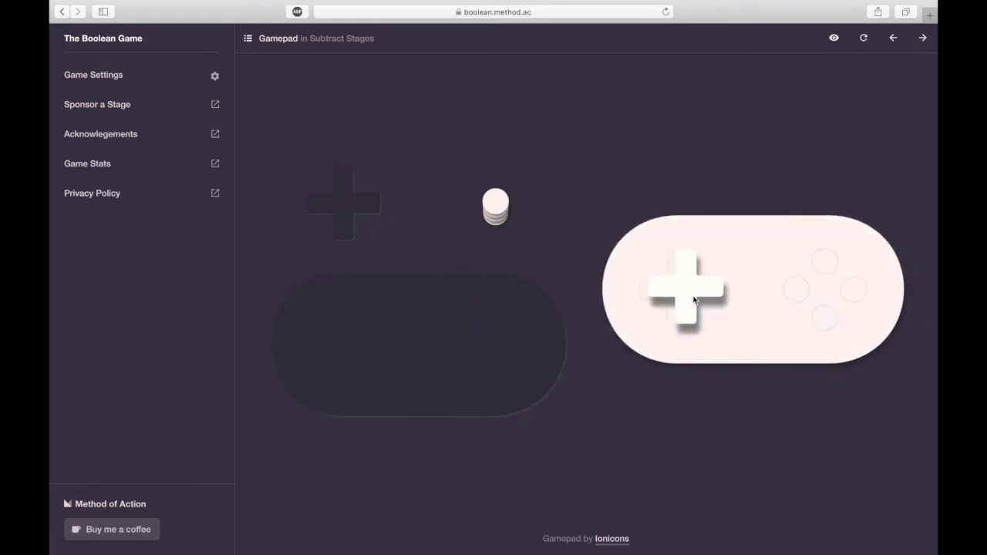
left_click_drag(495, 205, 824, 261)
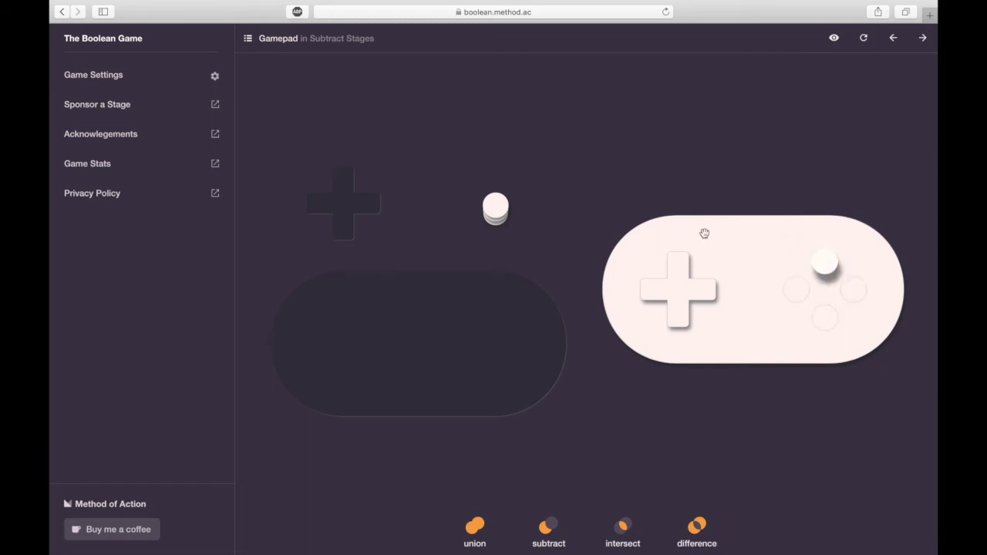
left_click_drag(495, 207, 853, 290)
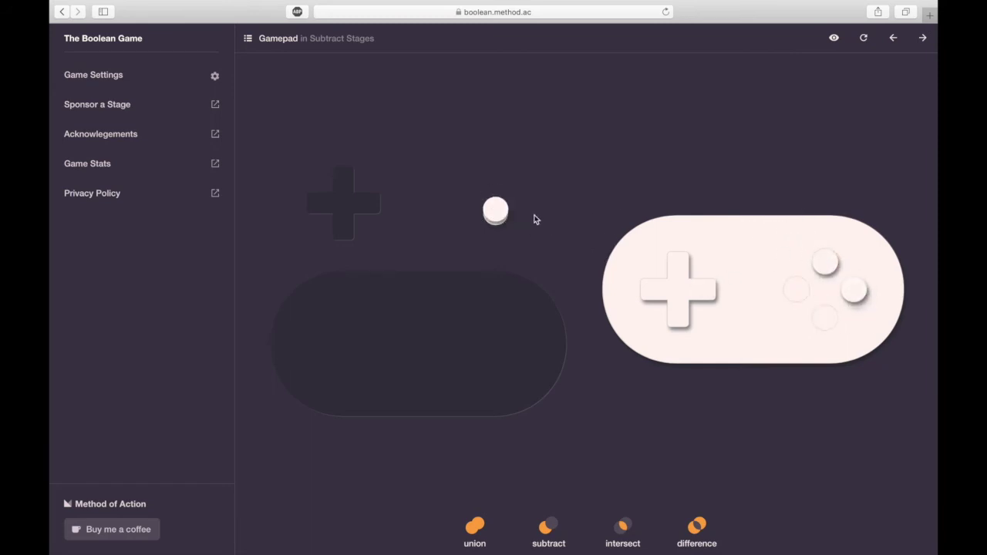
left_click_drag(506, 216, 825, 319)
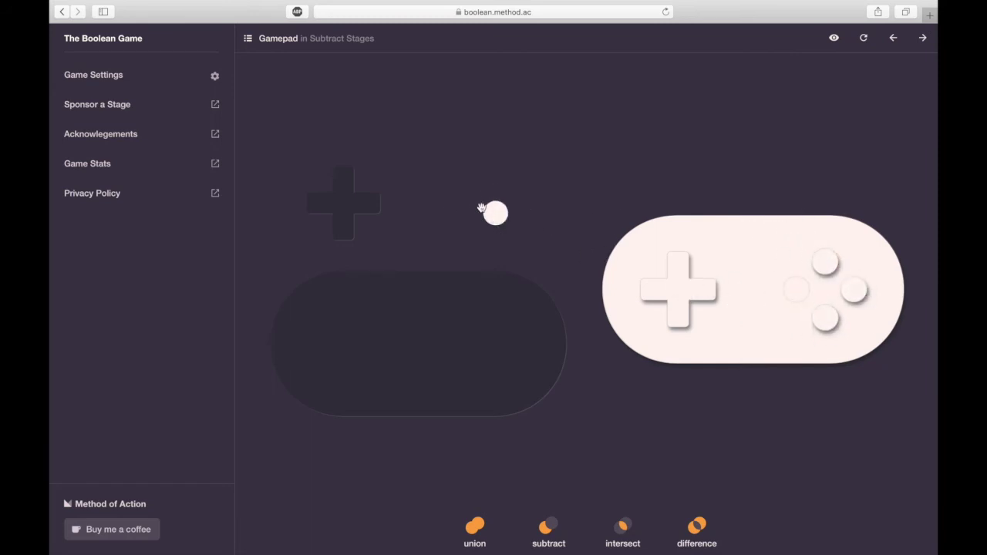
left_click_drag(492, 214, 794, 290)
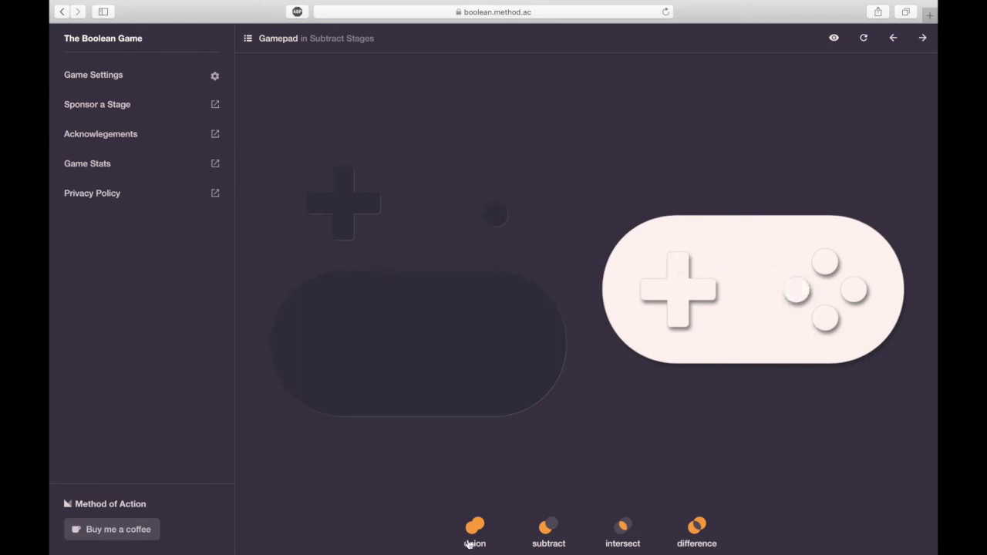
left_click(548, 529)
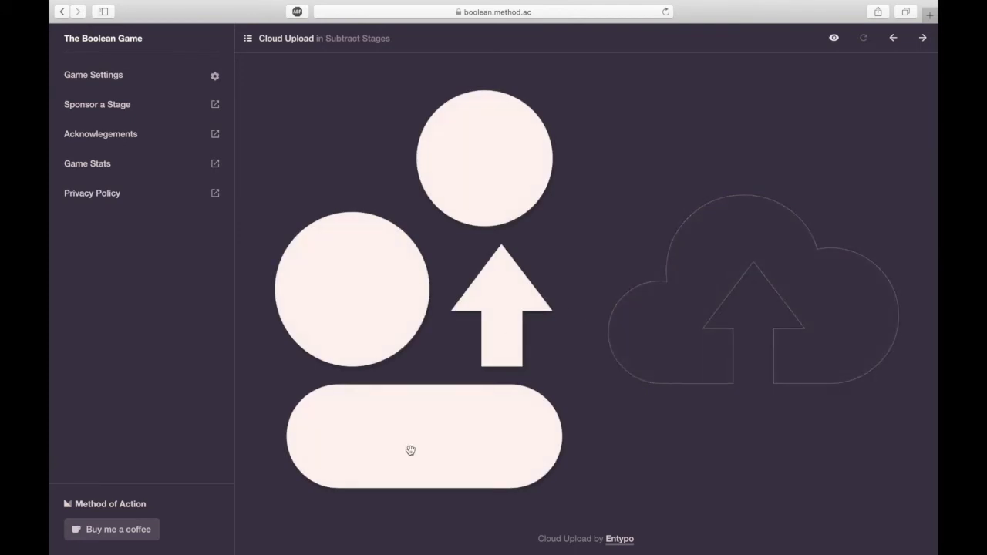
Union the pill and two circles into the cloud, then subtract the arrow from it.
left_click_drag(411, 450, 751, 340)
left_click_drag(511, 172, 856, 327)
left_click_drag(389, 297, 794, 279)
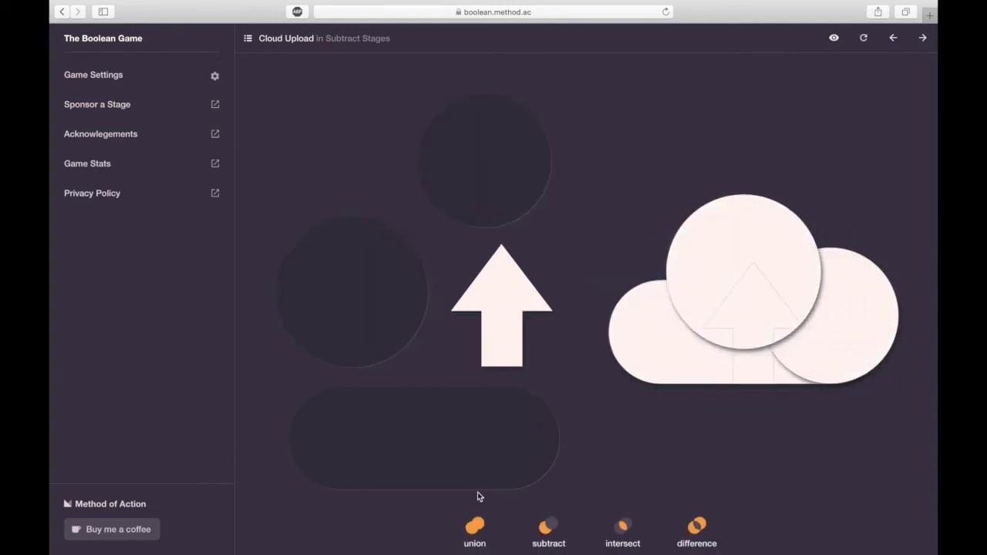
left_click(486, 534)
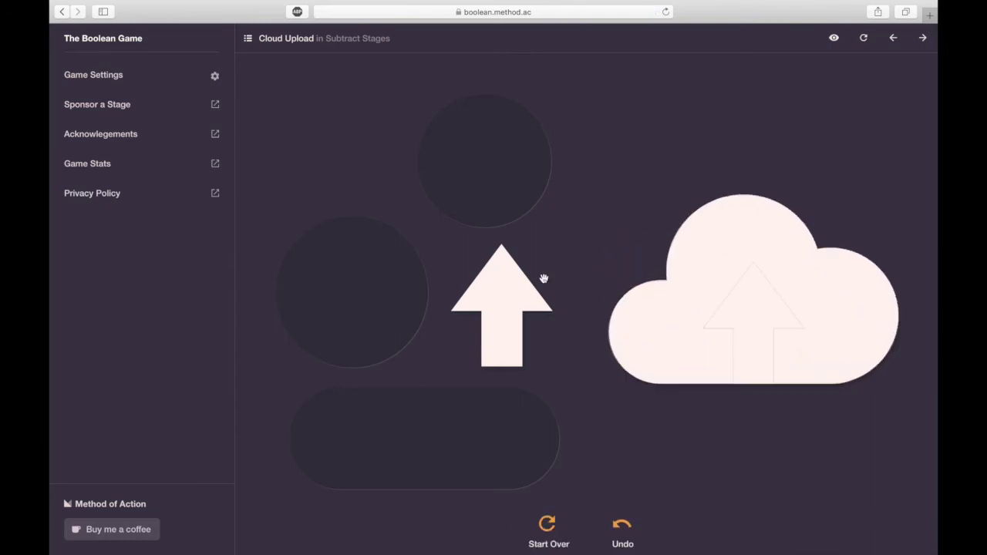
left_click_drag(505, 308, 752, 325)
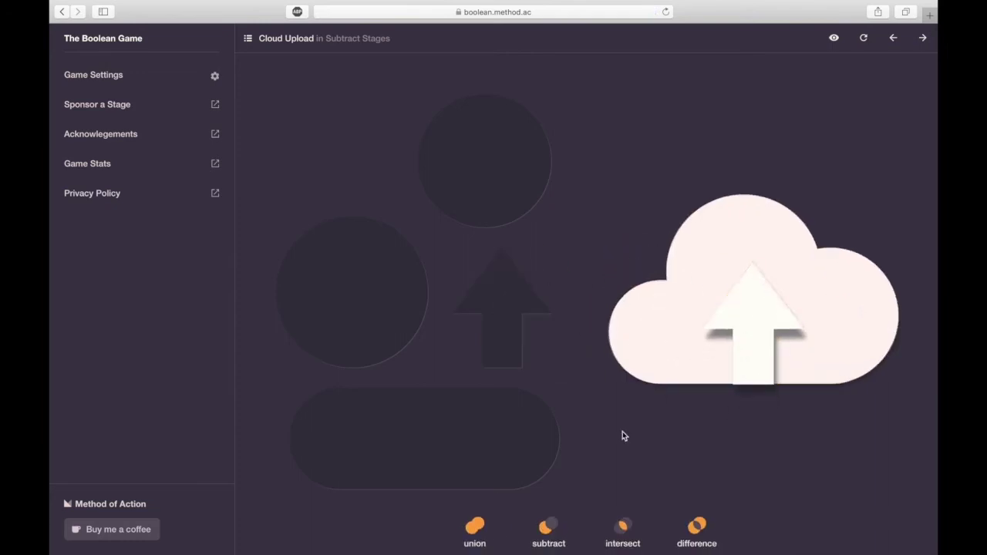
left_click(547, 526)
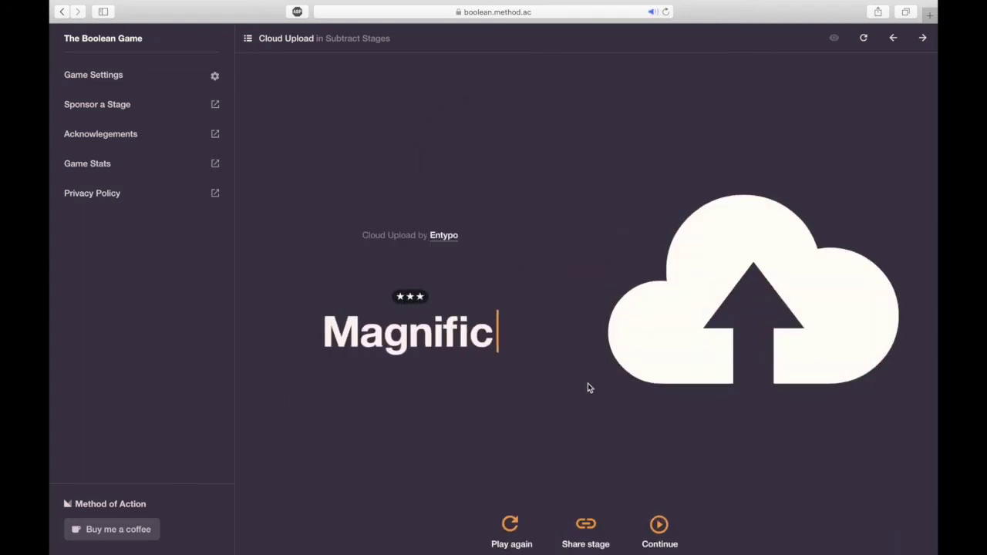
Open the App Icon stage and preview the finished target shape.
left_click(659, 524)
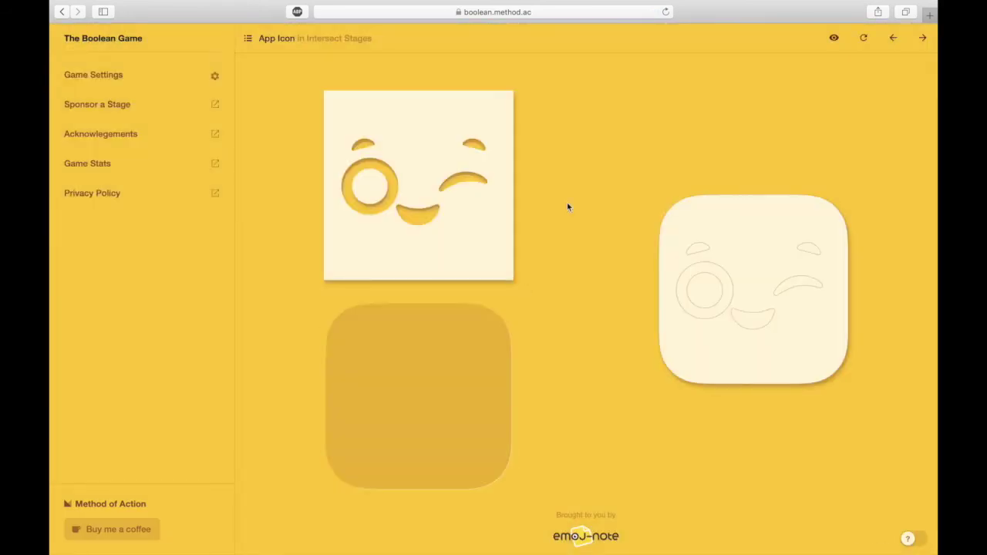
left_click(833, 40)
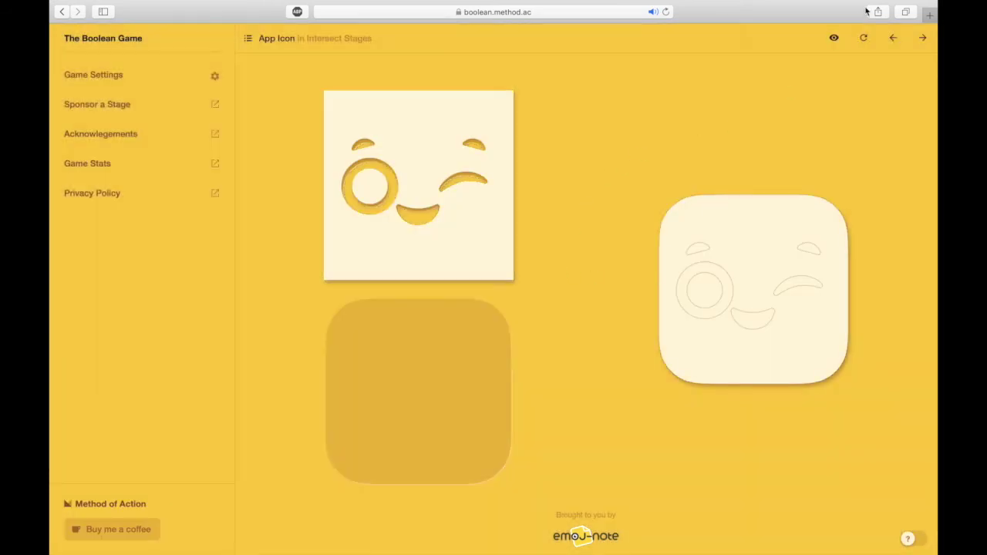
left_click(834, 40)
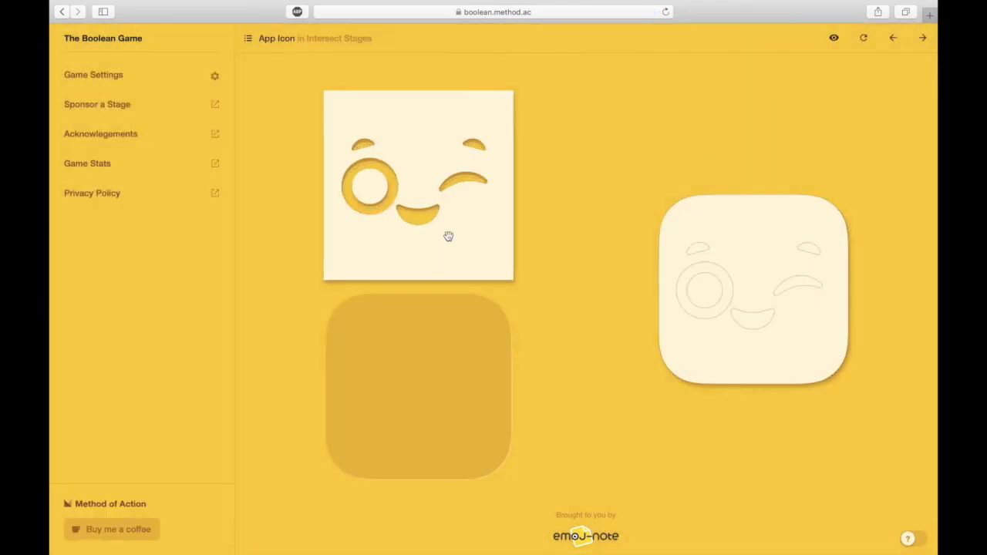
Stack the face square and rounded square on the target and intersect them.
left_click_drag(448, 235, 764, 318)
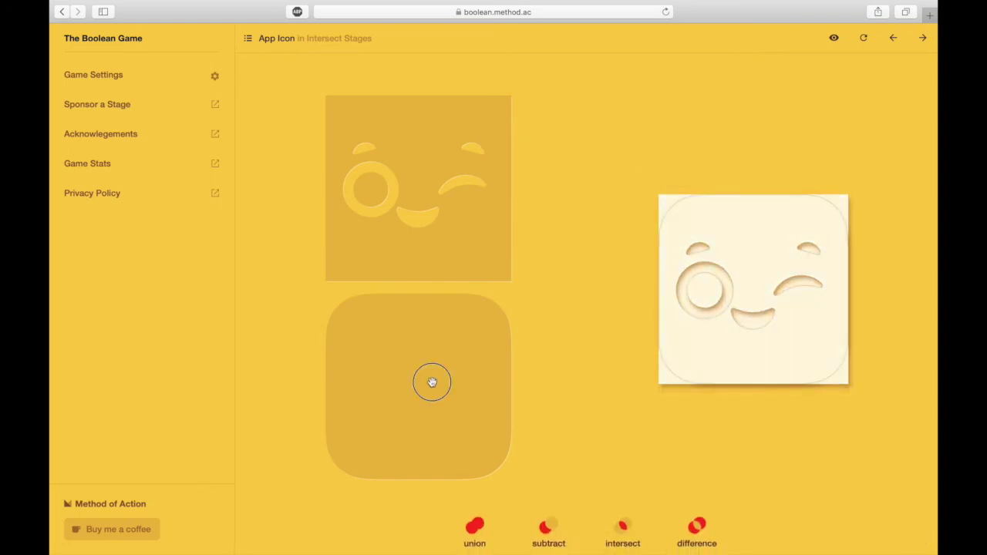
left_click_drag(432, 381, 639, 337)
left_click(456, 360)
left_click_drag(456, 360, 768, 324)
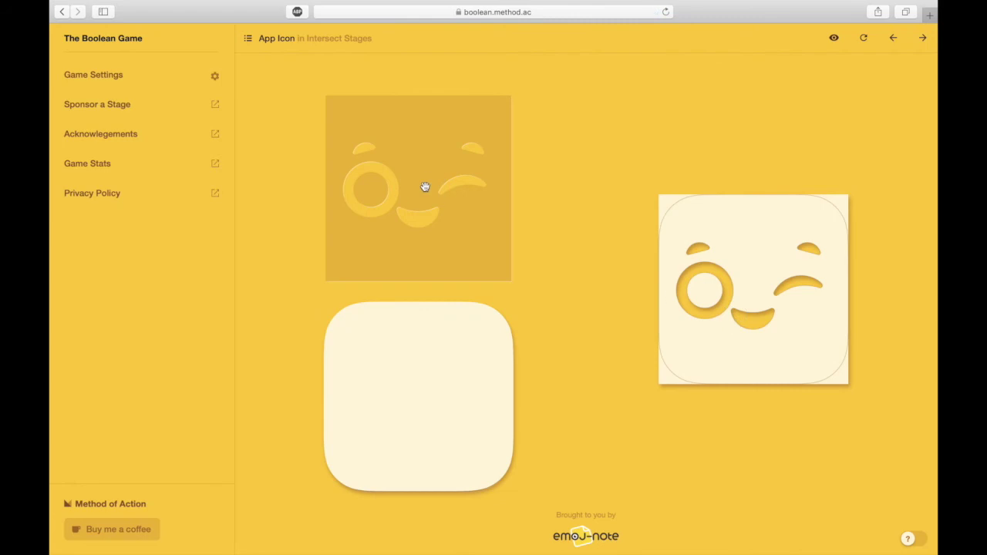
left_click(733, 223)
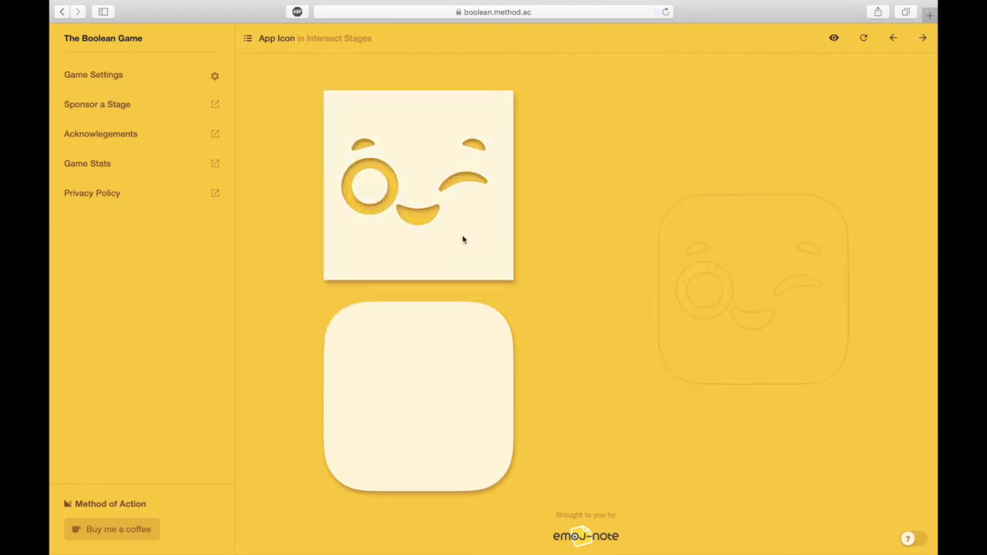
left_click(461, 239)
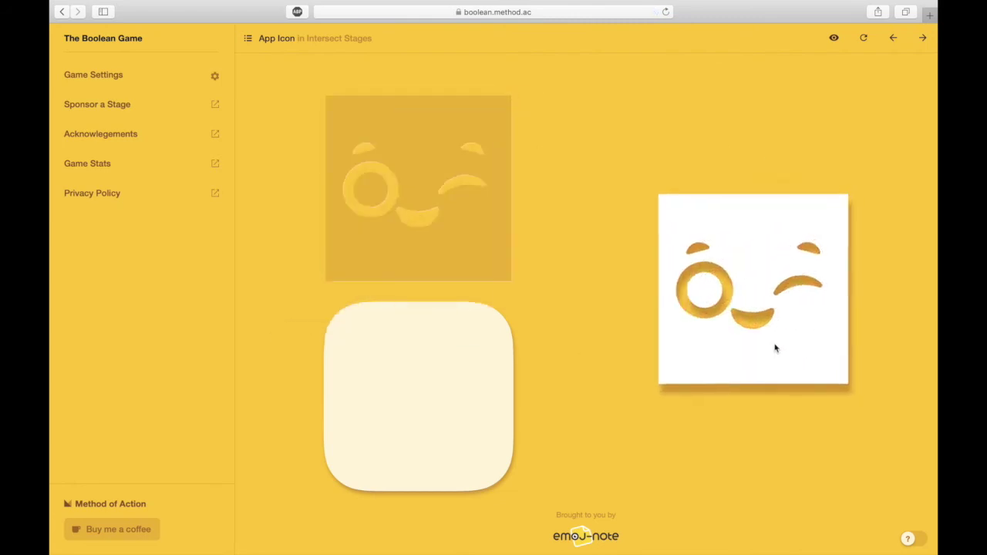
left_click(458, 397)
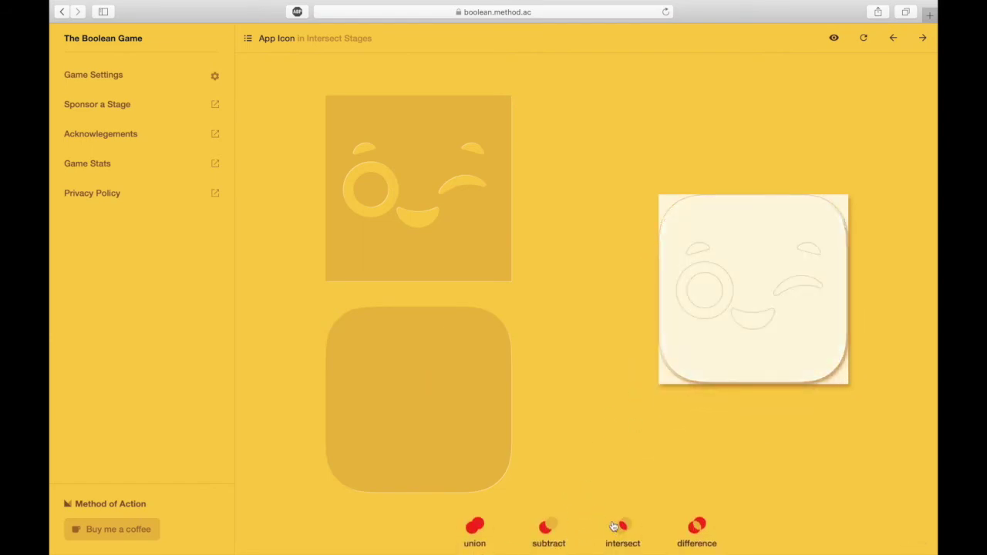
left_click(623, 528)
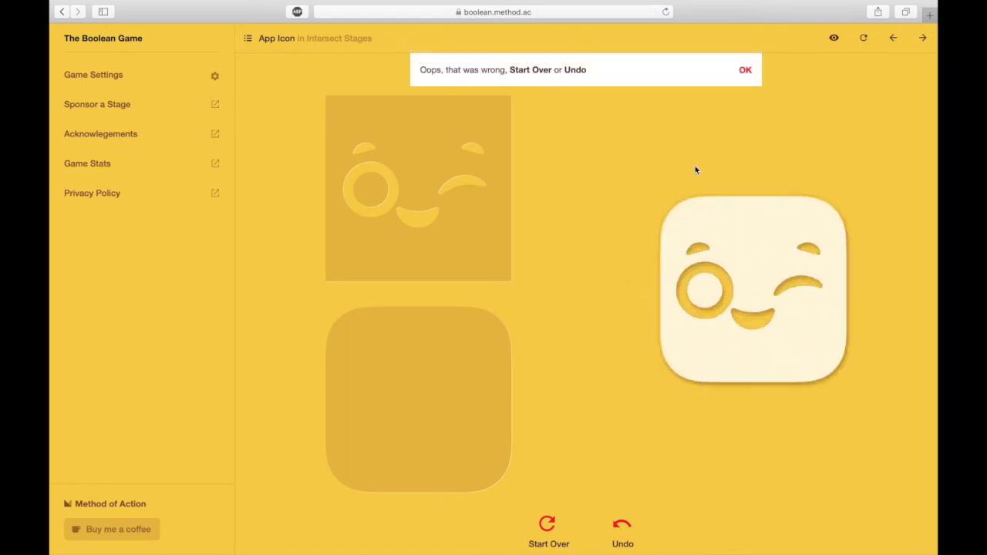
Dismiss the wrong-answer message, preview the target again, and reset the App Icon stage.
left_click(747, 70)
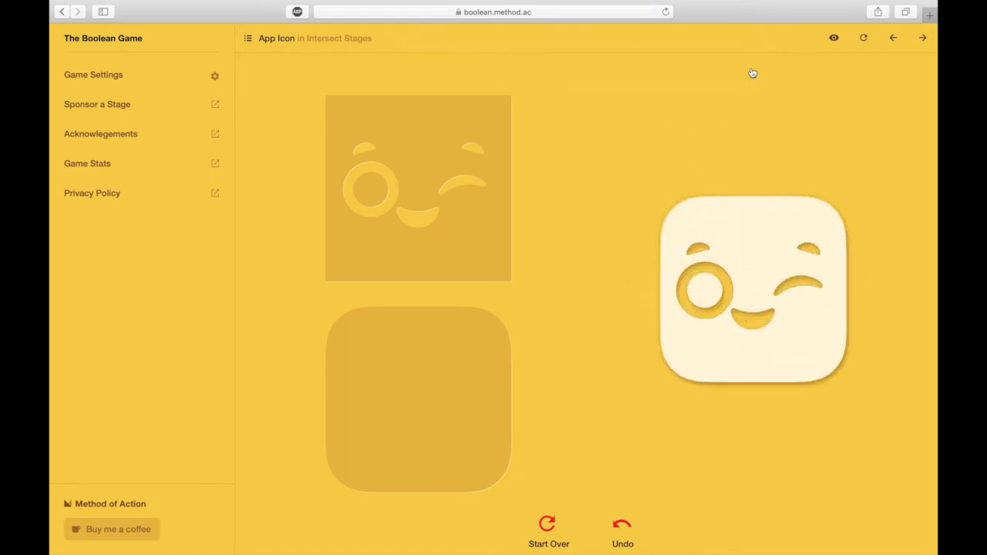
left_click(834, 38)
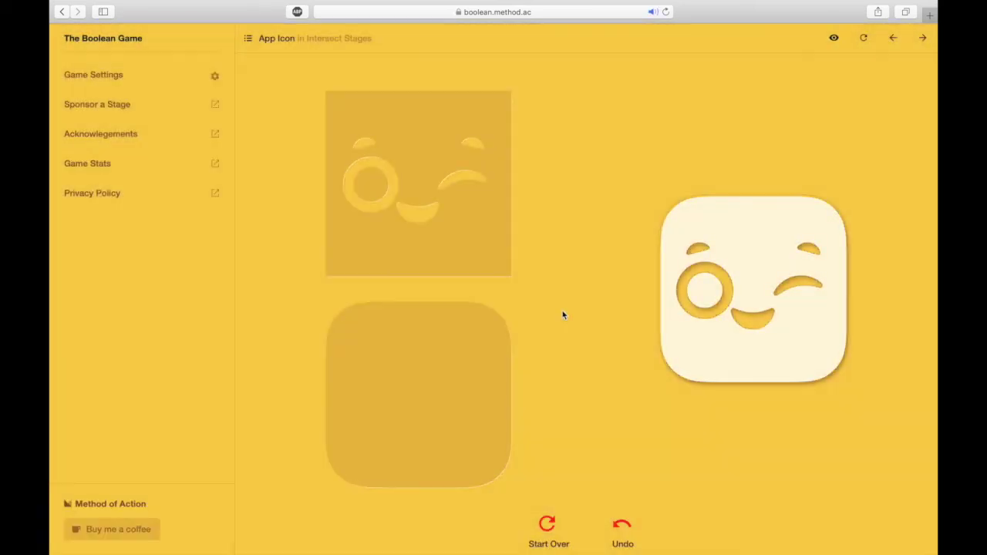
left_click_drag(732, 257, 769, 260)
left_click(833, 38)
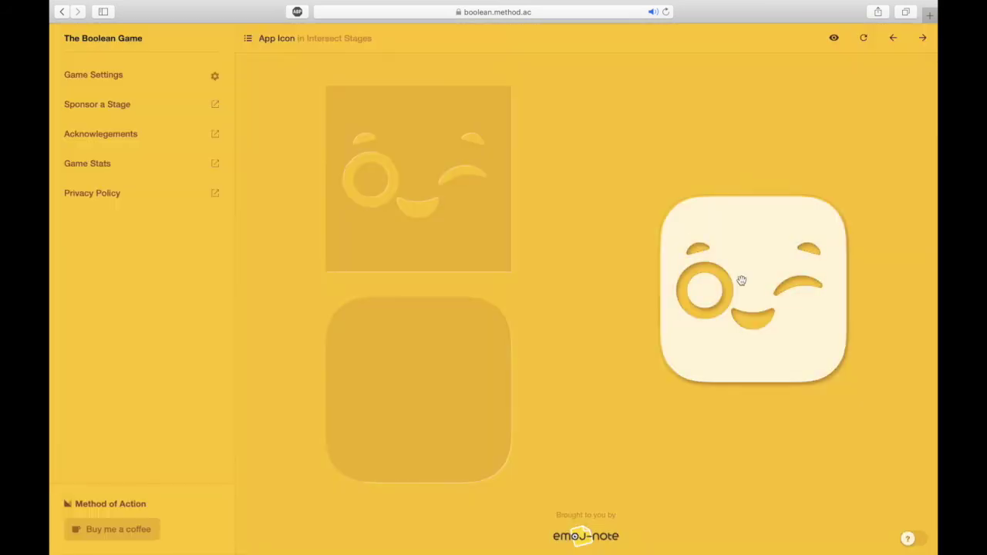
mouse_move(741, 281)
left_mouse_down()
mouse_move(705, 275)
mouse_move(736, 279)
left_mouse_up()
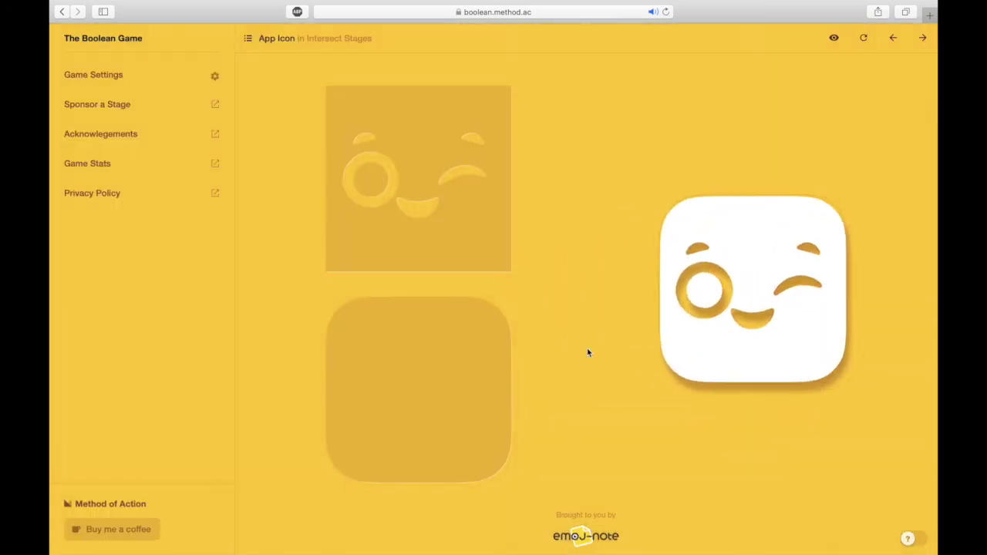
left_click(832, 40)
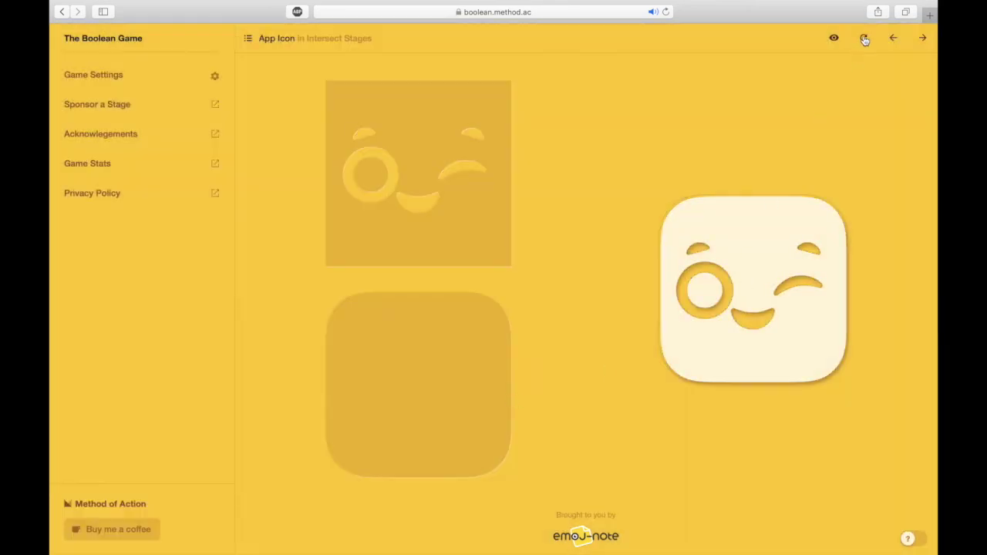
left_click(864, 40)
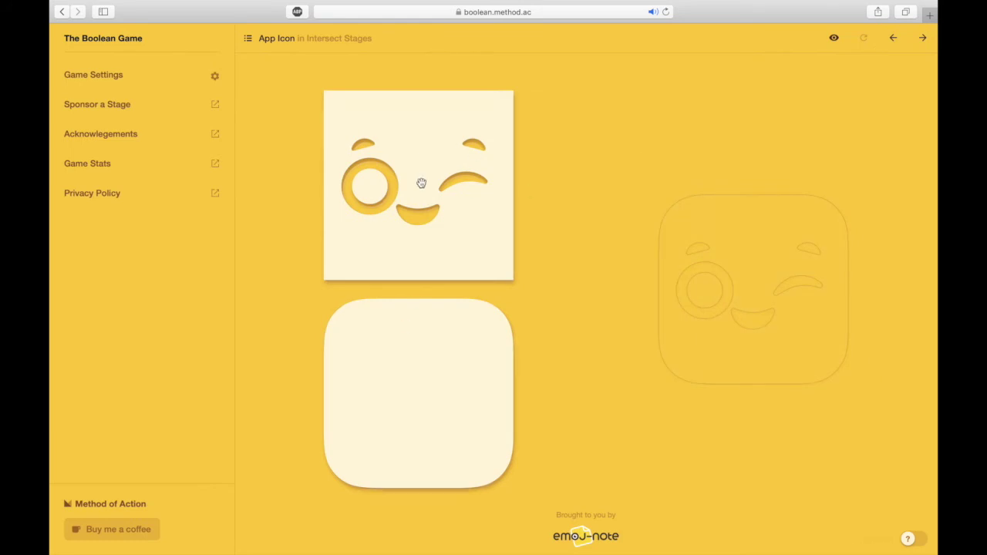
Stack the face square and rounded square on the target, intersect them, and continue to Shield.
left_click_drag(445, 124, 552, 164)
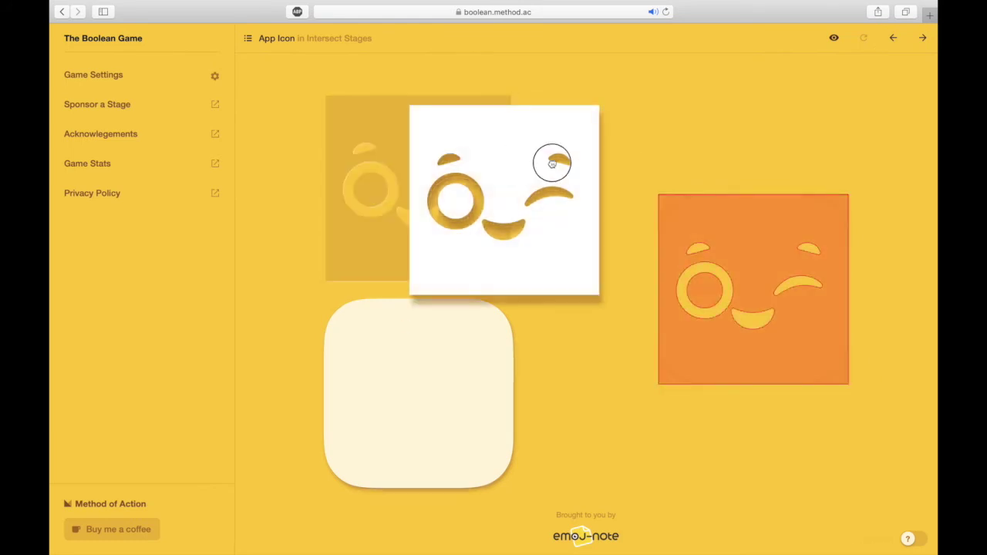
left_click_drag(419, 363, 761, 253)
left_click(623, 529)
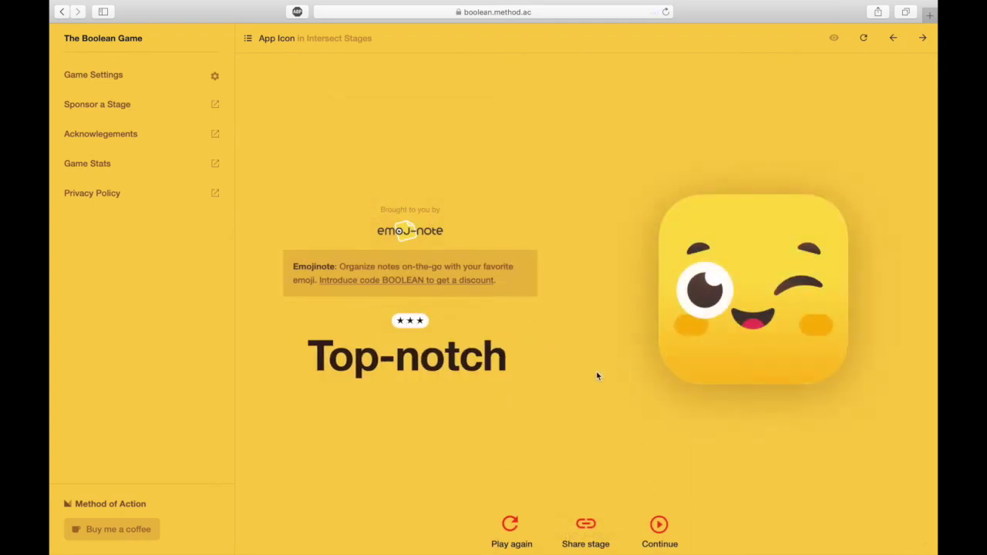
left_click(661, 525)
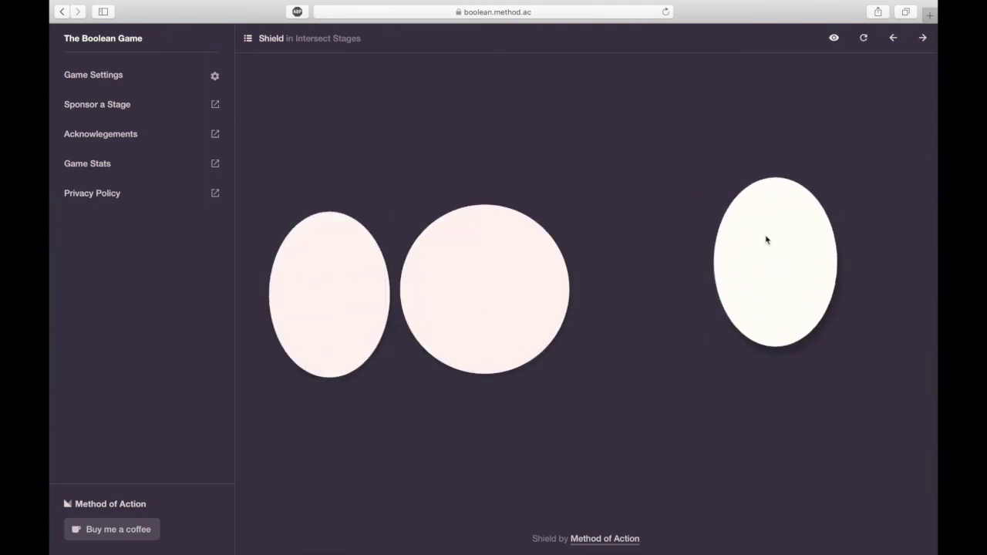
Intersect the left ellipse with the target ellipse, then intersect the resulting lens with the circle.
left_click_drag(335, 292, 733, 261)
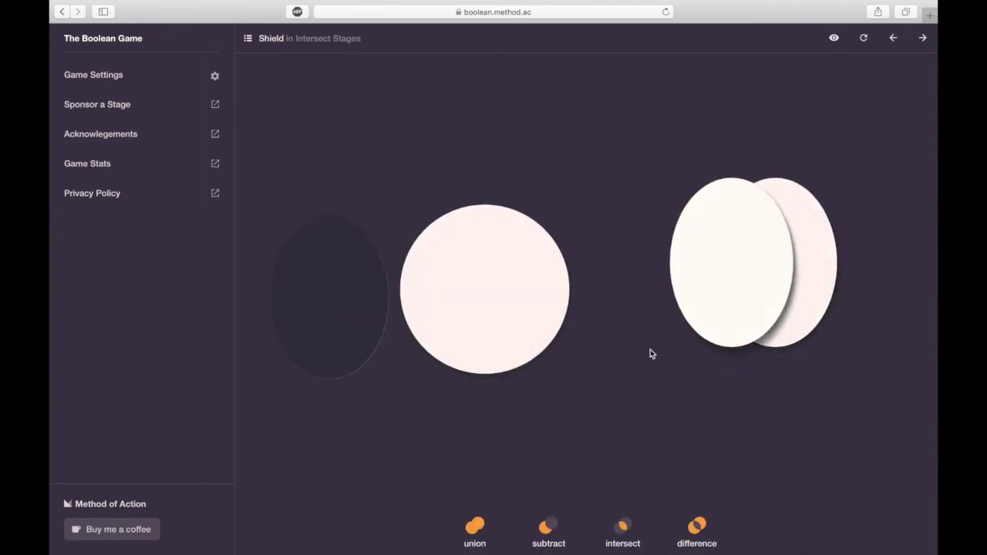
left_click(621, 527)
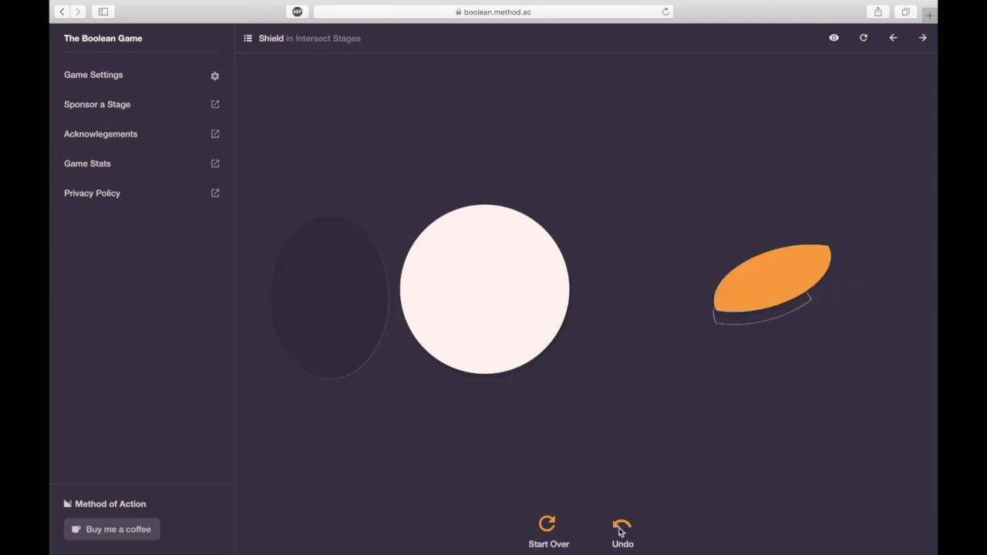
left_click_drag(506, 286, 780, 331)
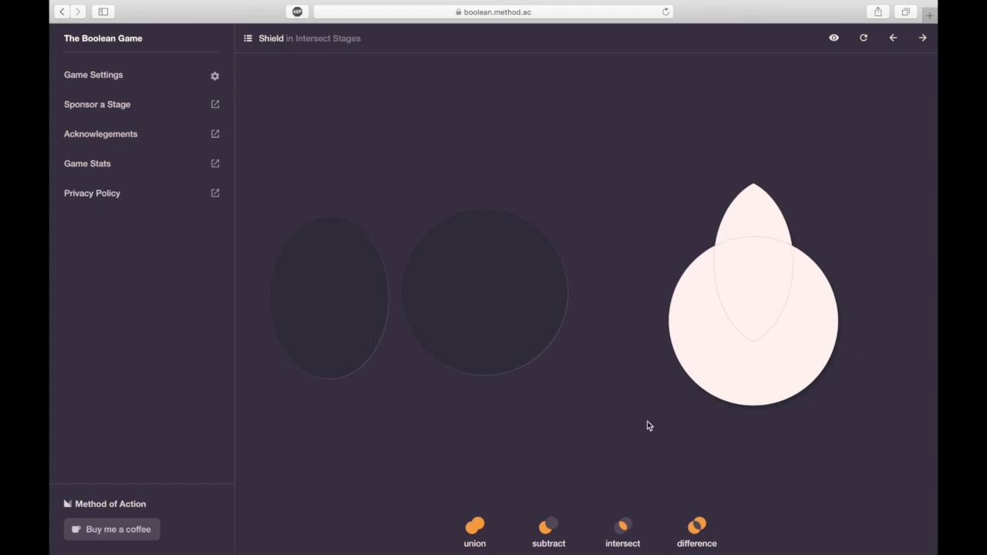
left_click(613, 542)
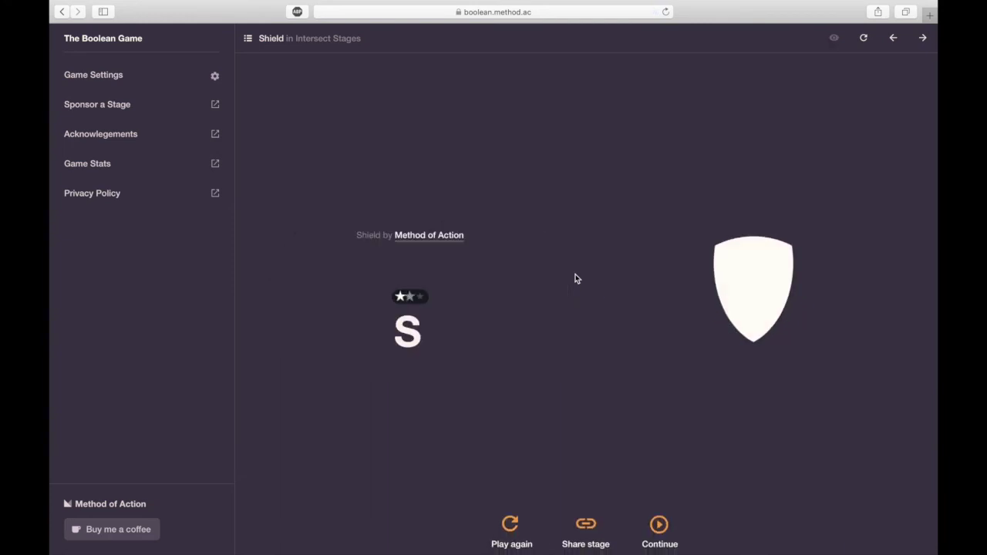
left_click(659, 525)
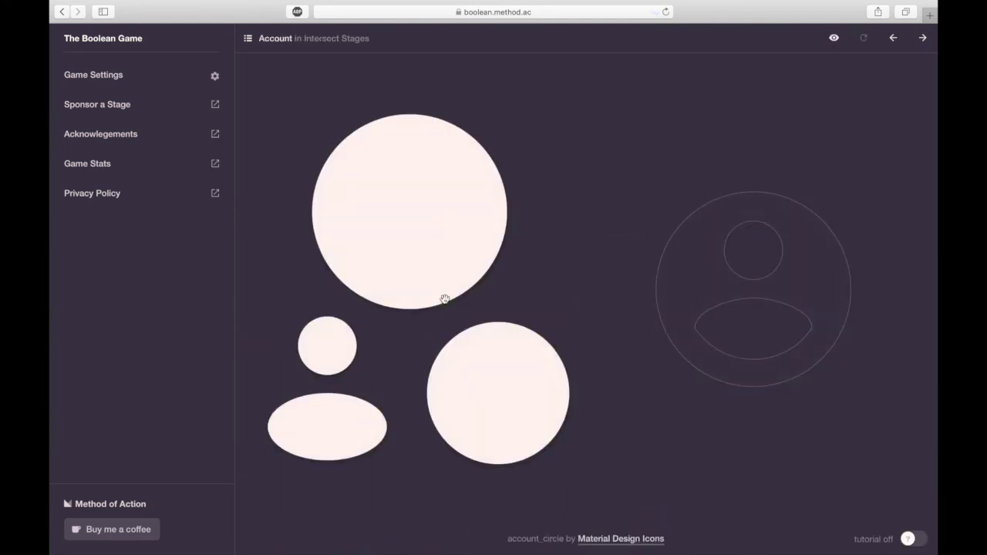
Intersect the small circle and ellipse with the large circle, then cut that head-and-body shape out of the big circle.
left_click_drag(478, 355, 739, 284)
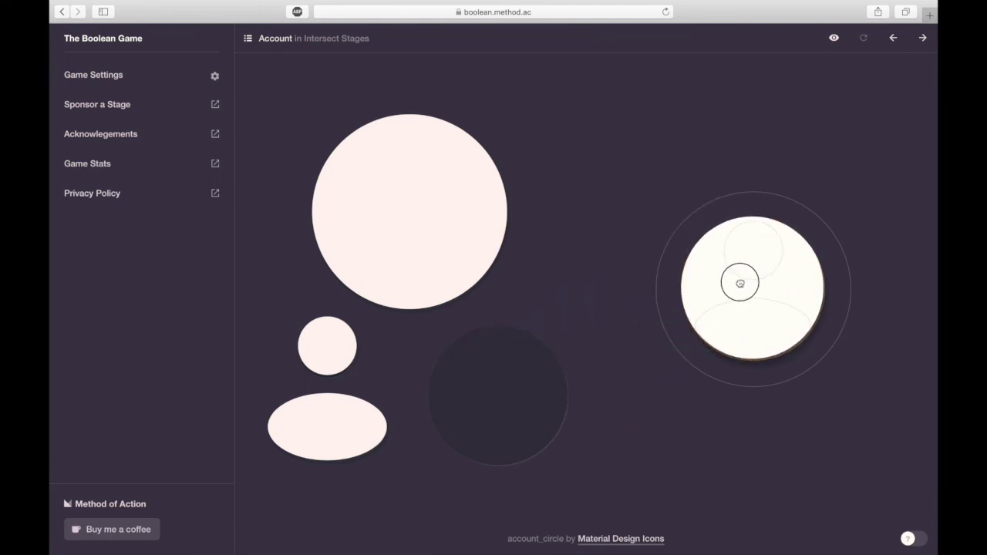
left_click_drag(342, 427, 761, 337)
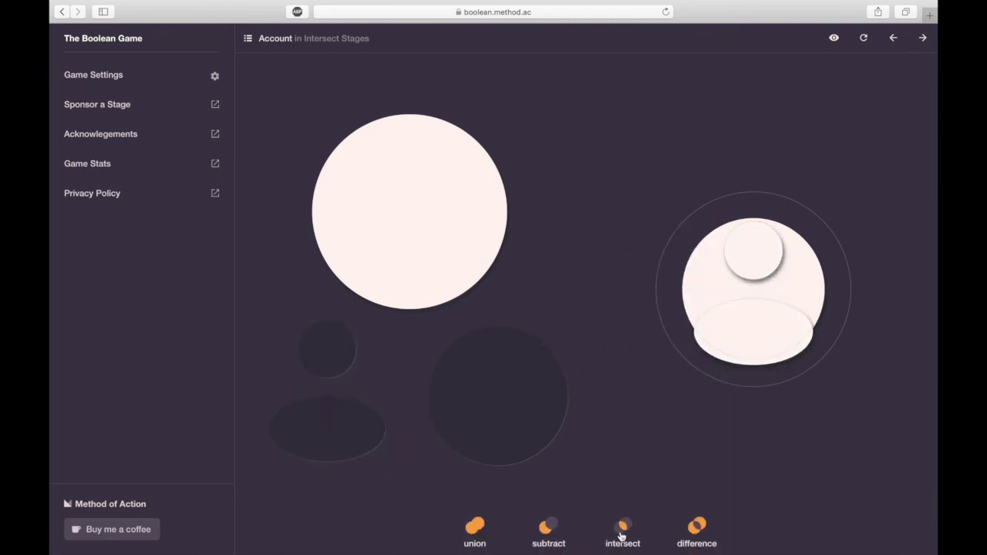
left_click(621, 532)
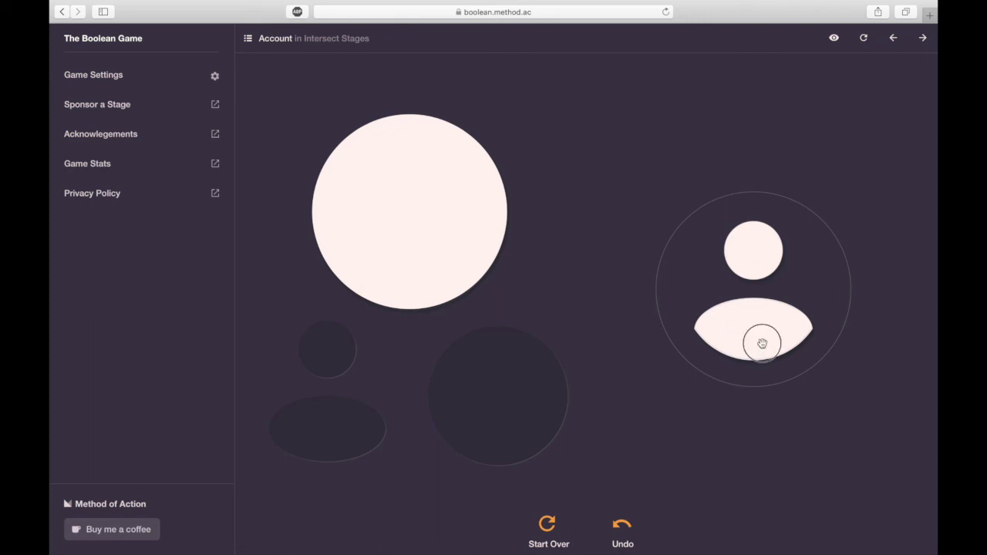
left_click_drag(762, 343, 489, 445)
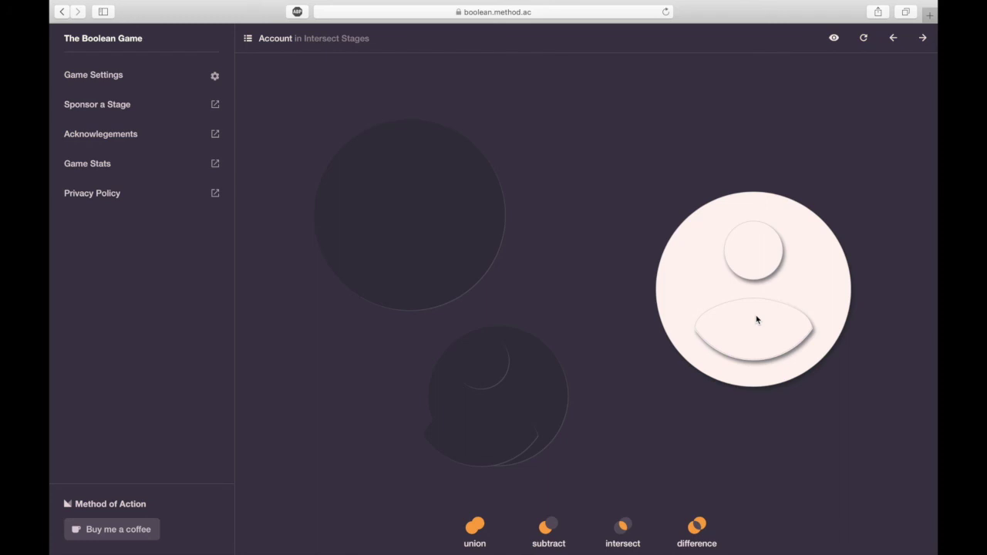
left_click(562, 528)
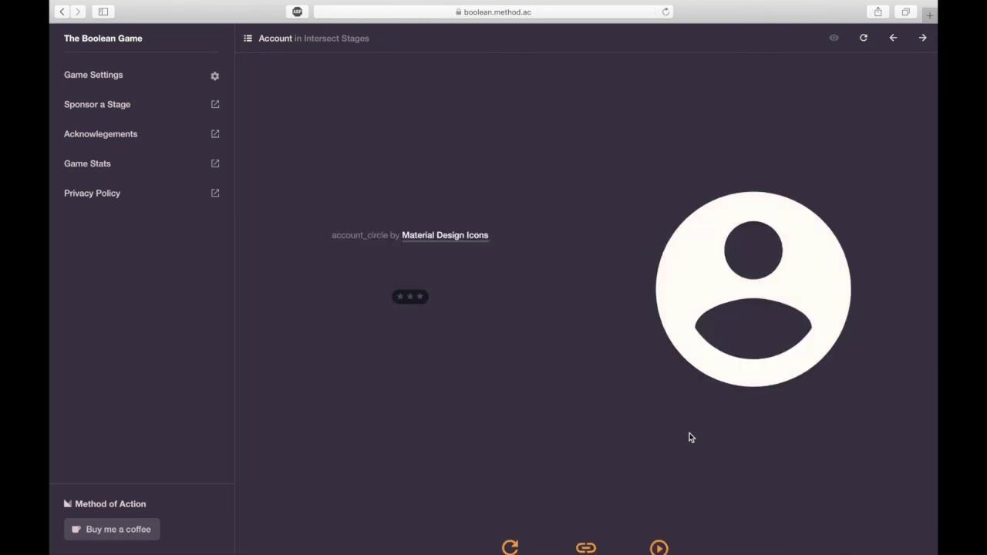
On the Feather stage, lay the quill over the feather's shaft and take their difference.
left_click(658, 526)
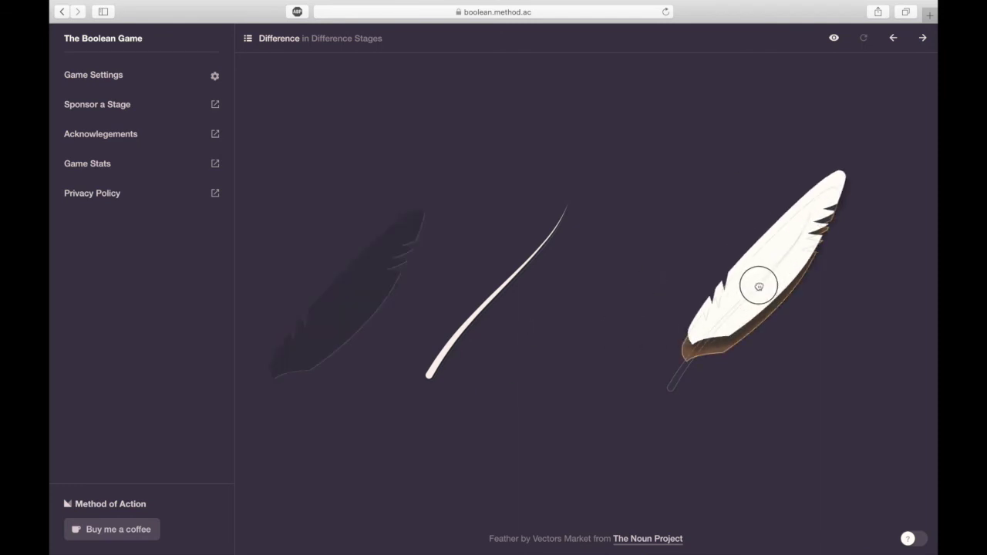
left_click_drag(463, 329, 703, 344)
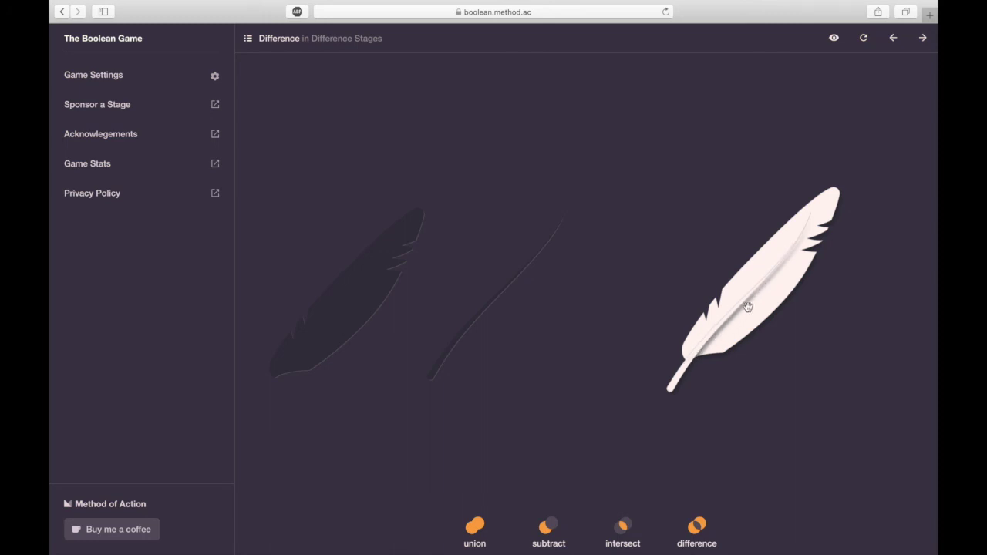
left_click(696, 527)
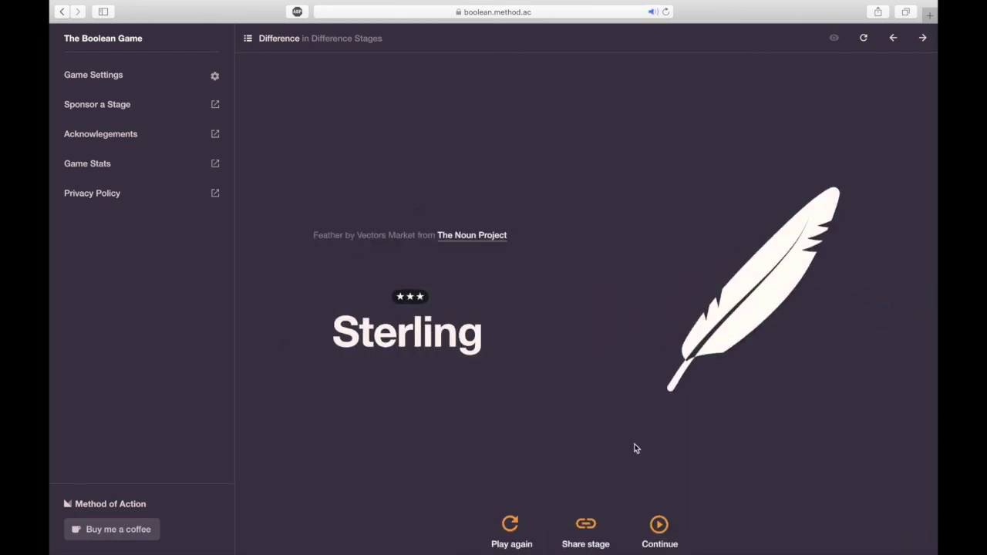
left_click(659, 526)
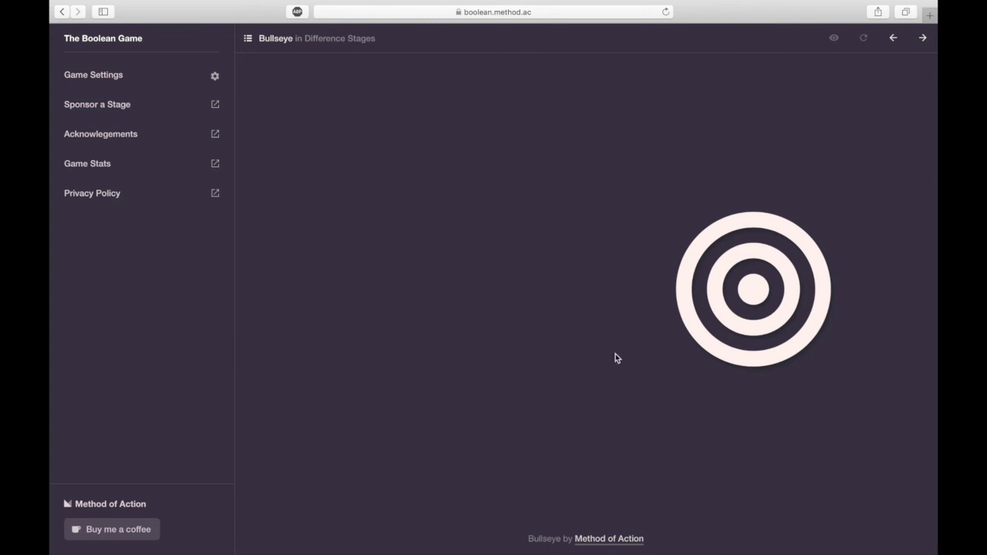